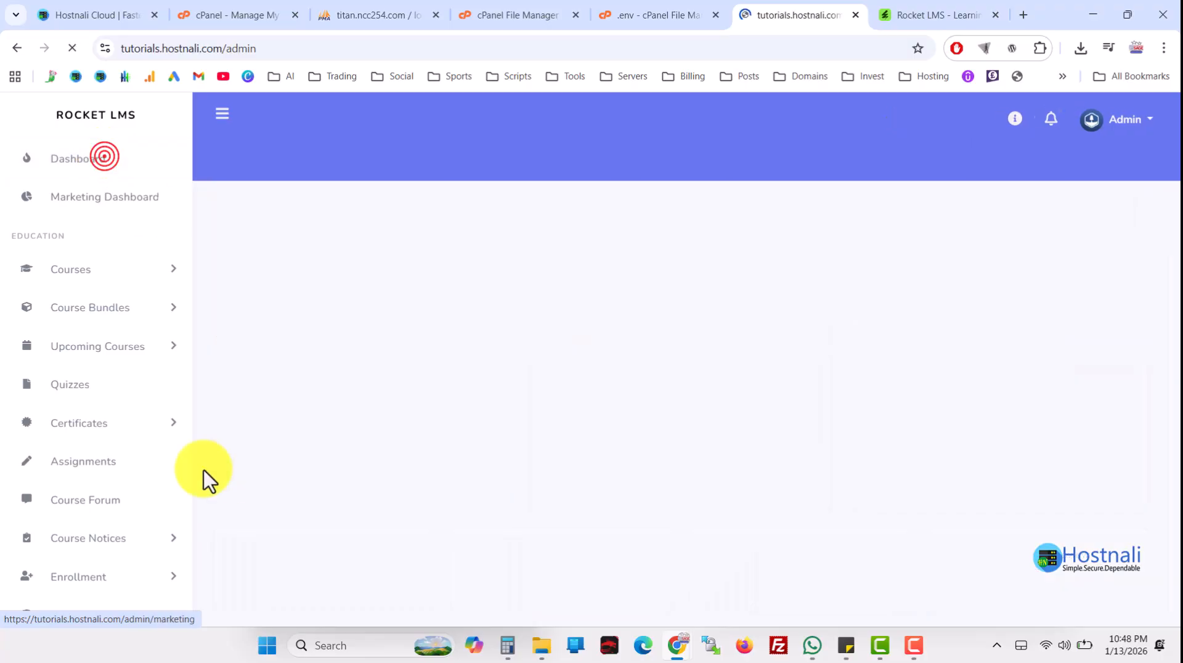
pyautogui.click(94, 269)
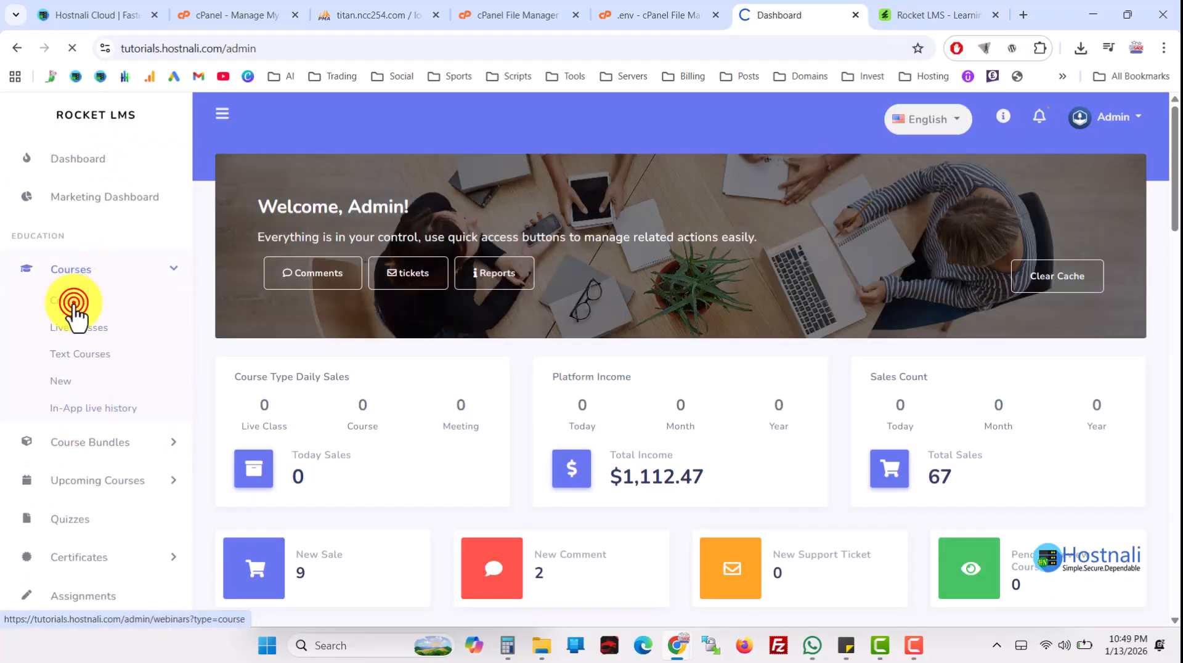
pyautogui.scroll(-6, 74, 369)
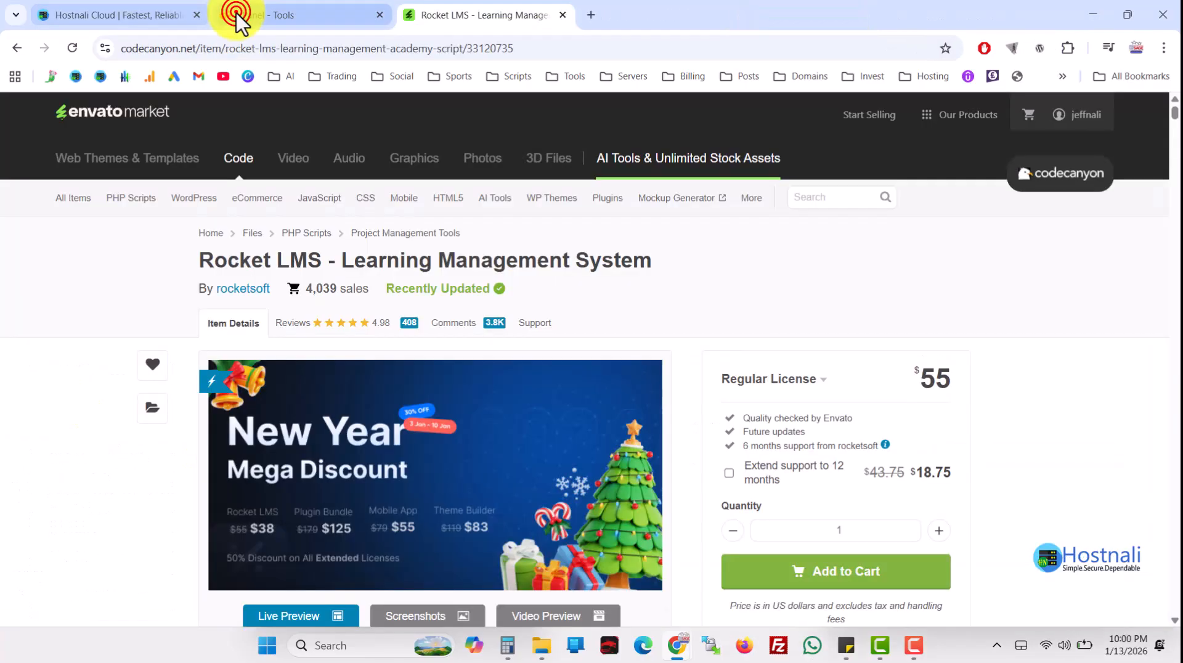
# - Open the public_html folder in cPanel's File Manager
pyautogui.click(236, 13)
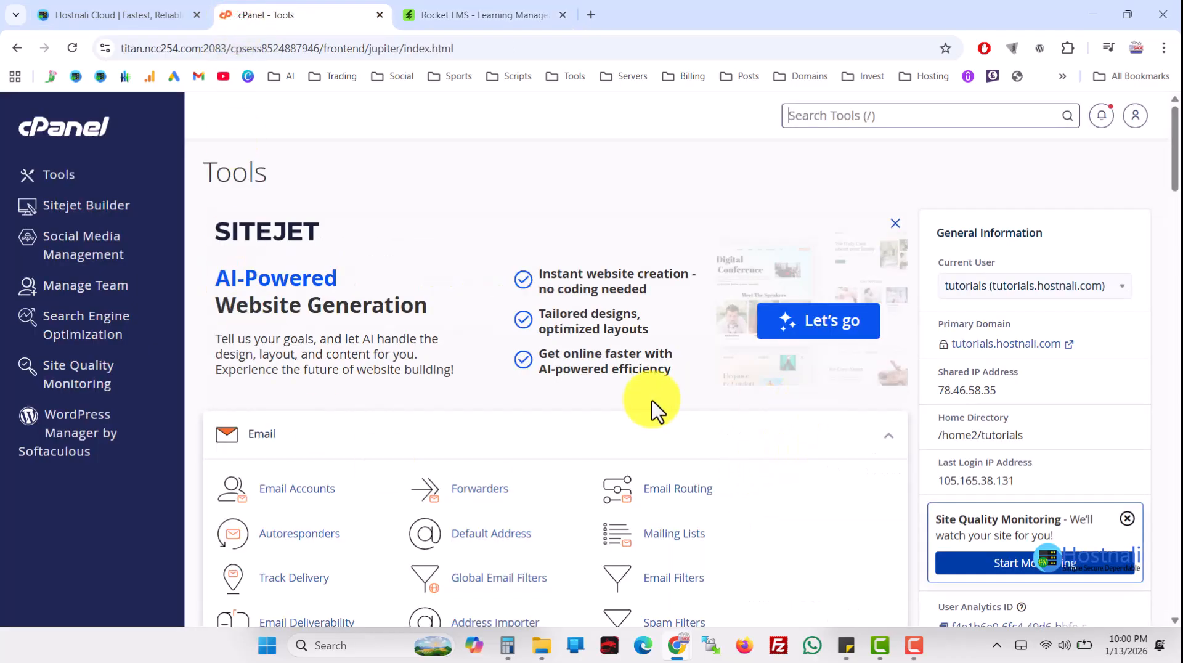
pyautogui.scroll(-8, 271, 533)
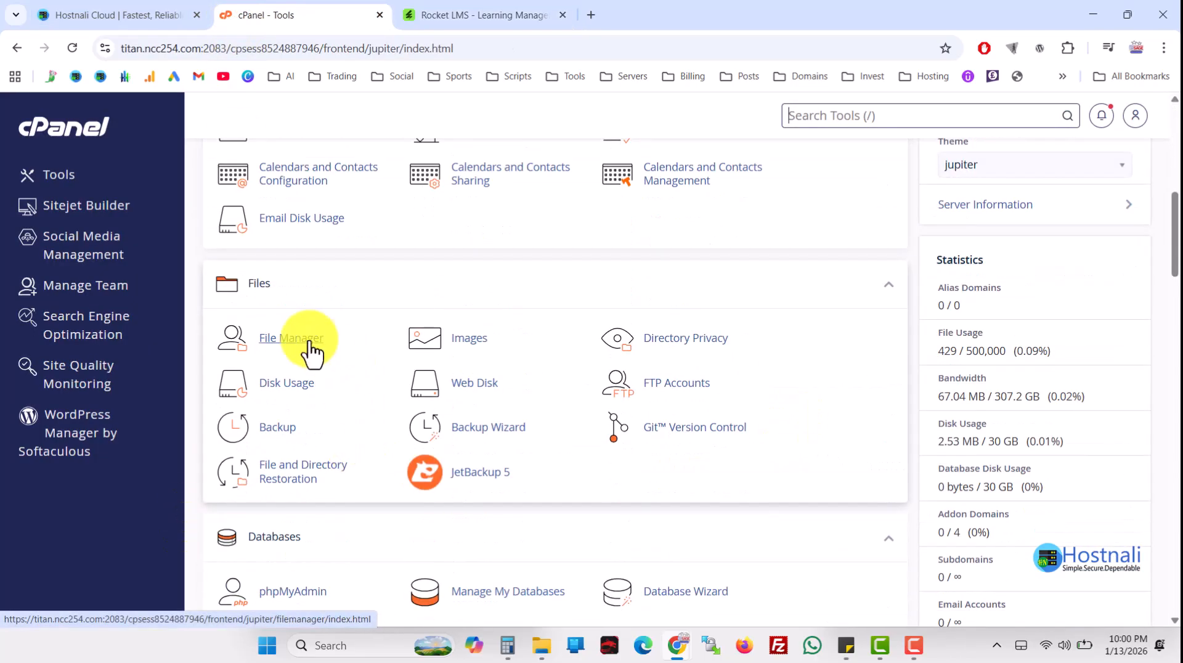
pyautogui.click(302, 338)
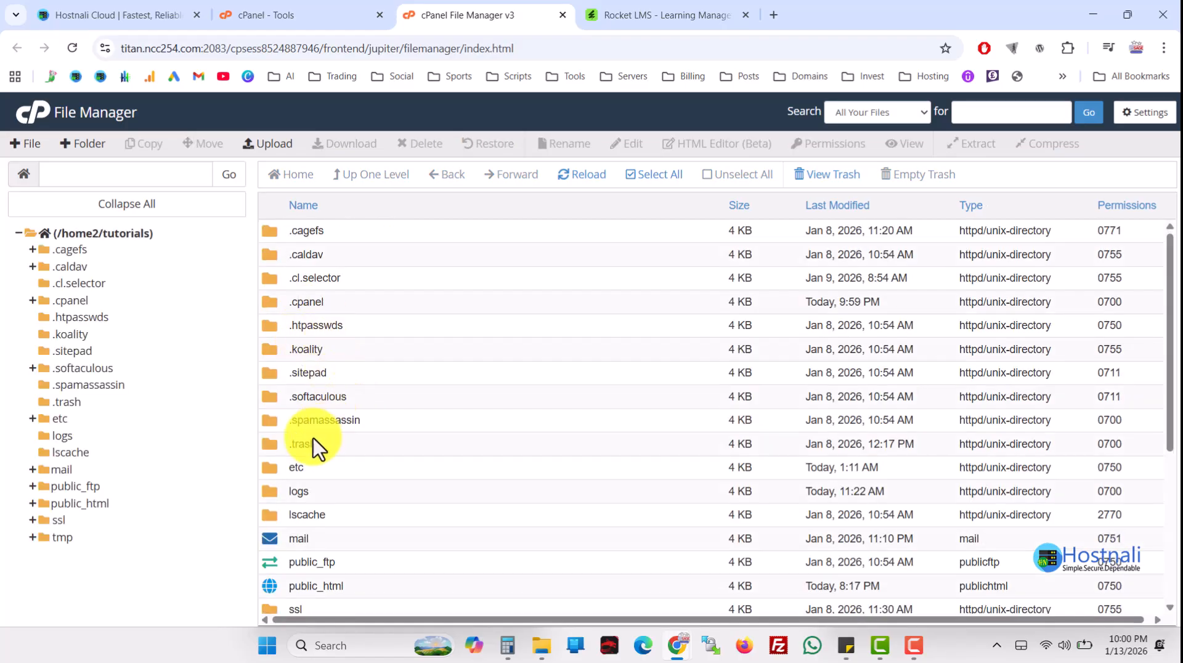
pyautogui.scroll(-1, 327, 552)
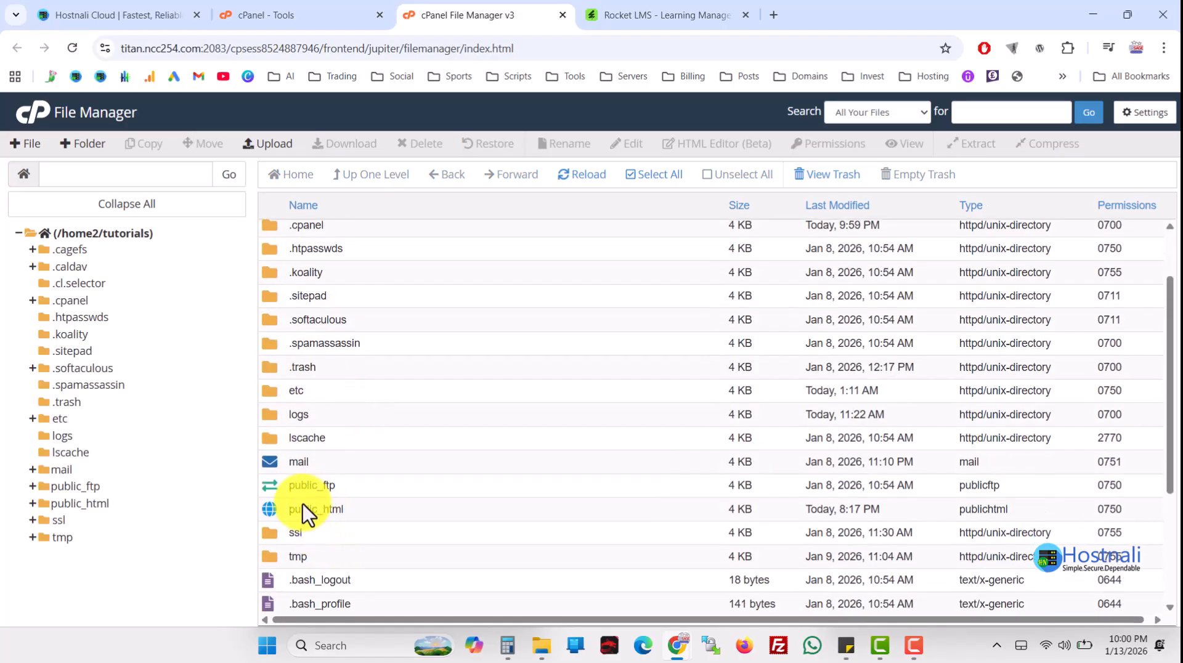
pyautogui.doubleClick(272, 515)
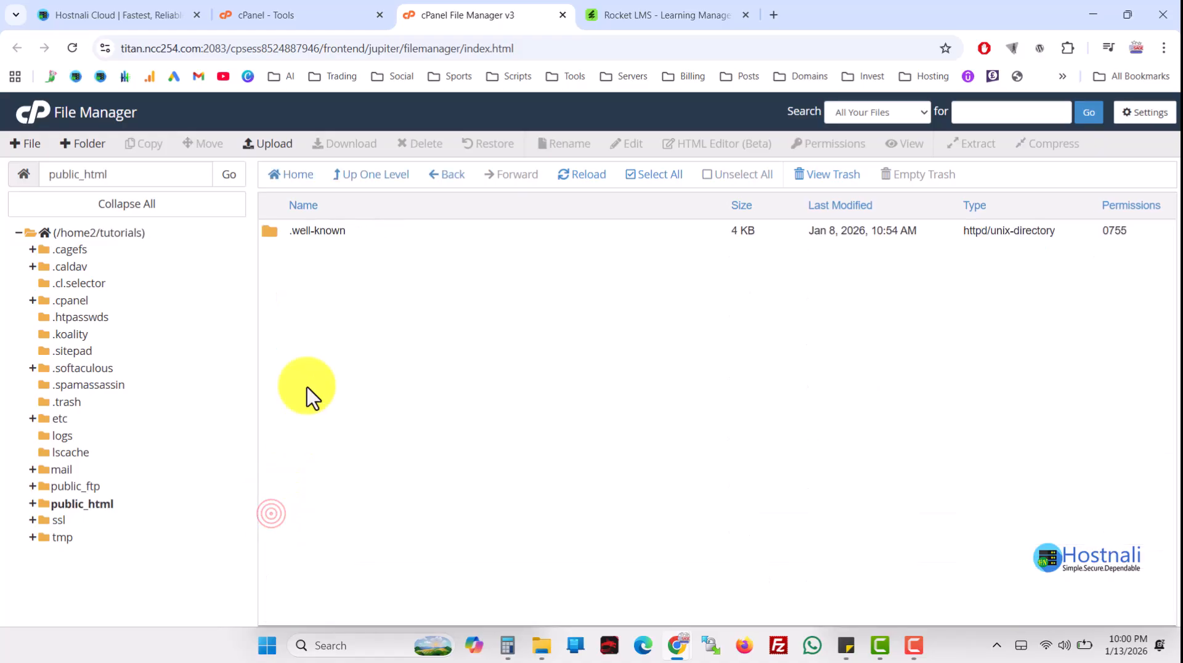
# - Upload codecanyon-33120735-rocket-lms-learning-management-academy-script.zip from Downloads into public_html
pyautogui.click(263, 149)
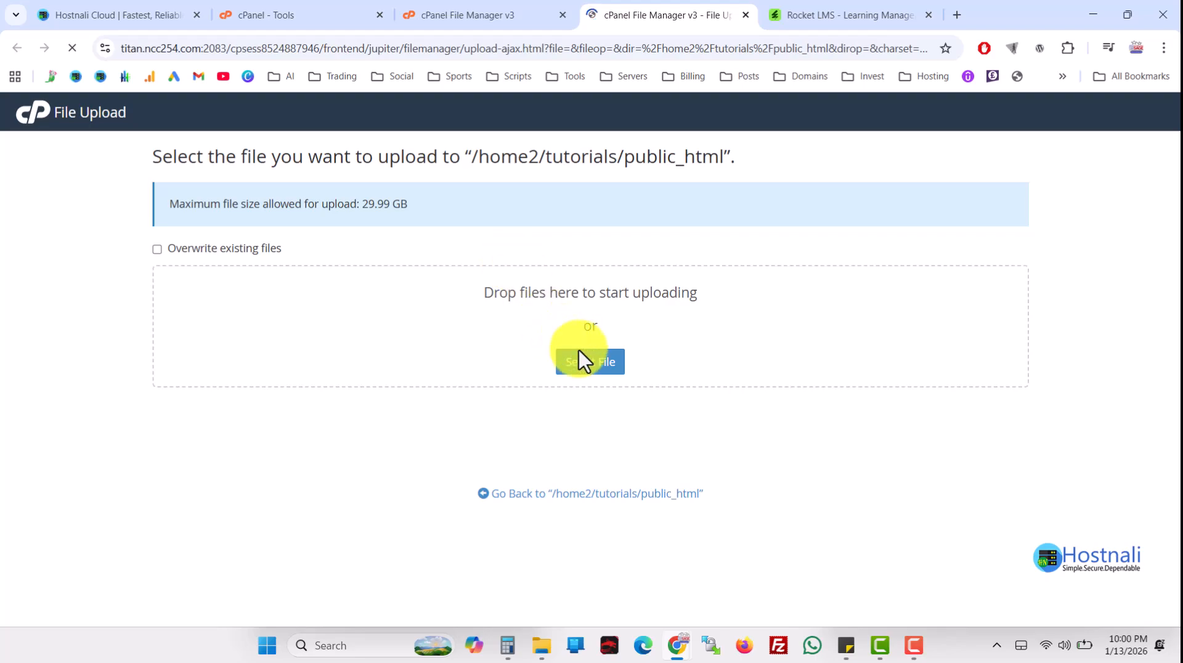
pyautogui.click(582, 364)
pyautogui.click(512, 210)
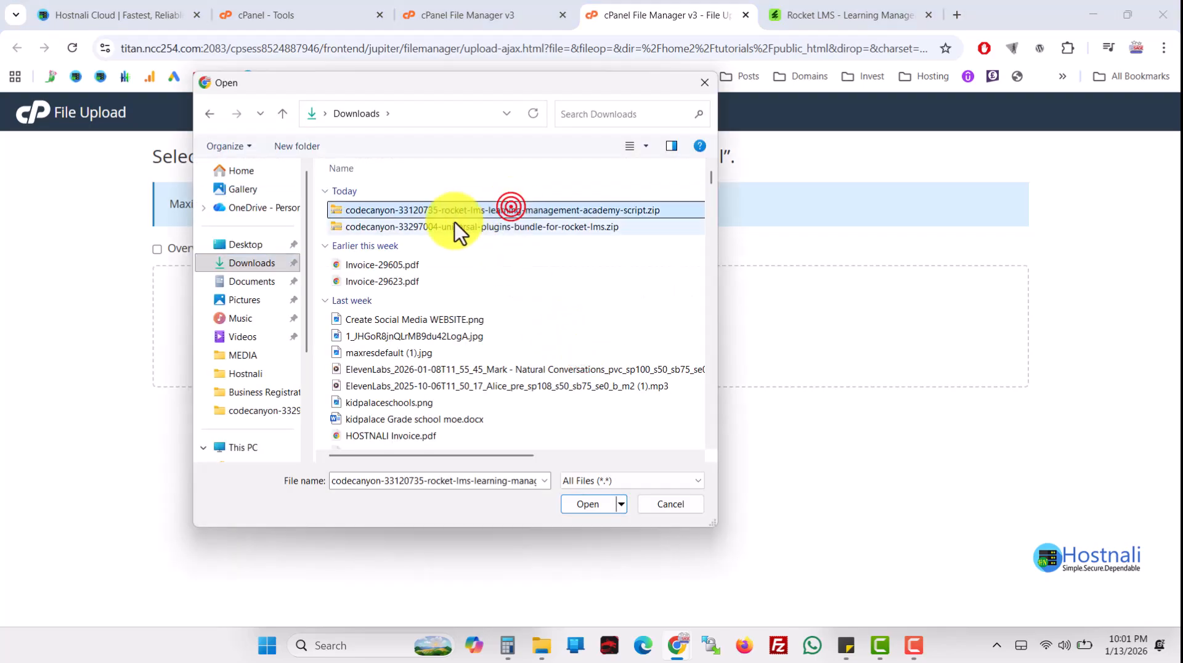
pyautogui.click(587, 503)
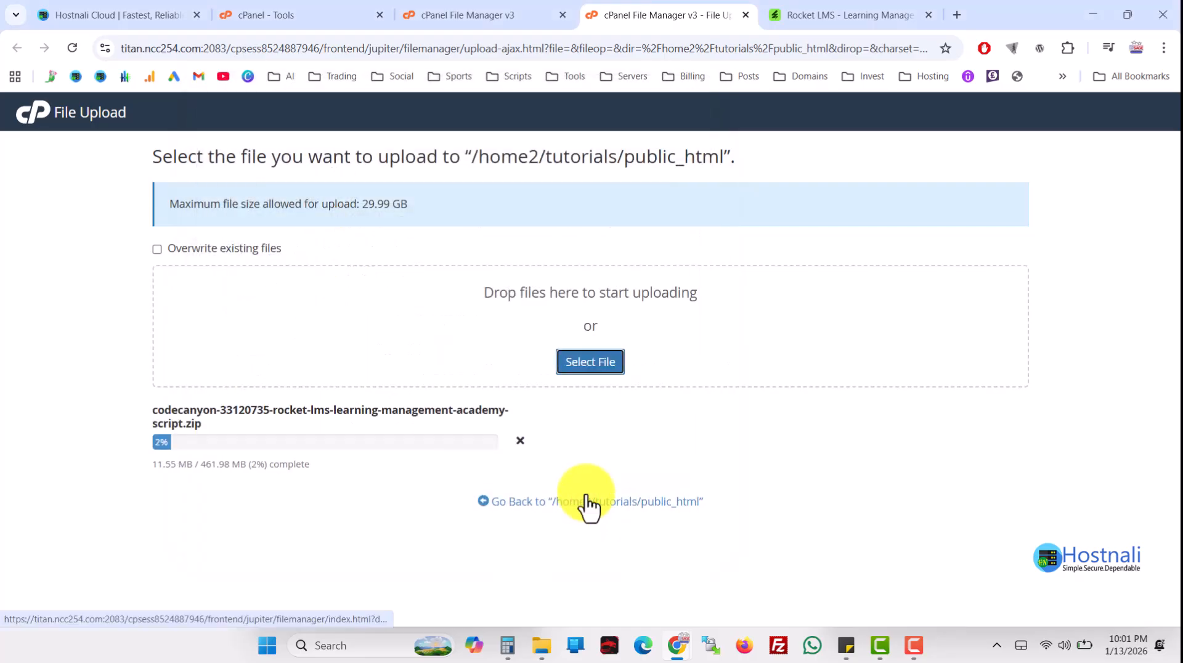
# - Find the Database Wizard in cPanel and create a database named tutorials_school
pyautogui.click(309, 13)
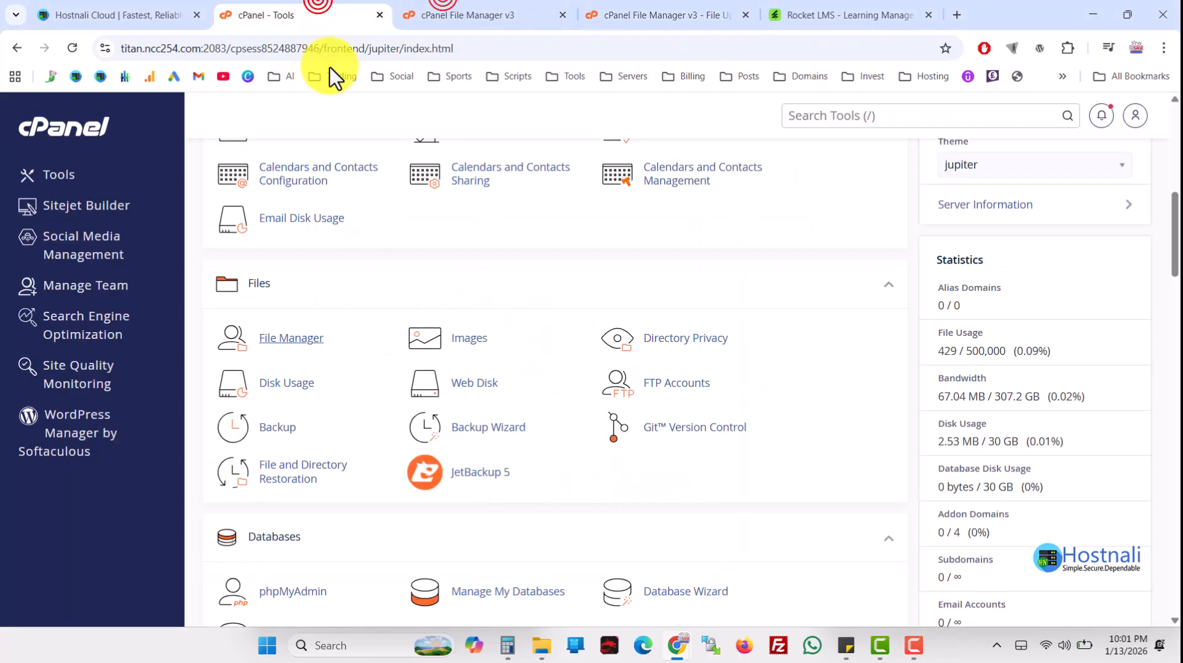
pyautogui.scroll(4, 852, 156)
pyautogui.click(851, 117)
pyautogui.write('databa')
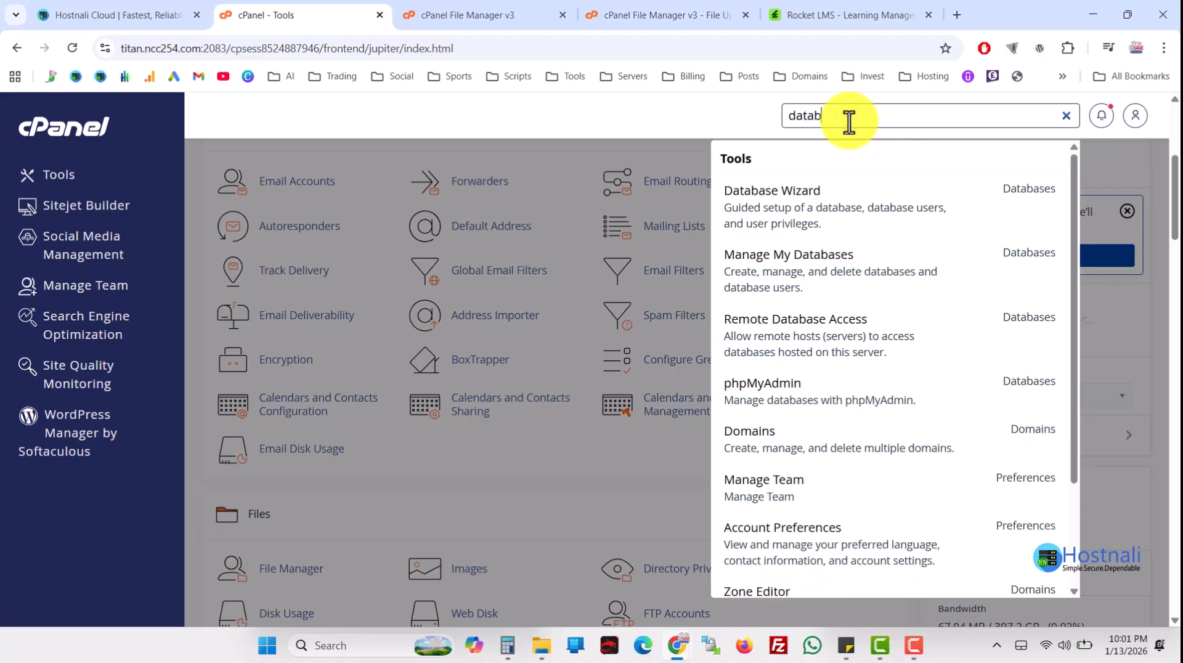
pyautogui.click(798, 213)
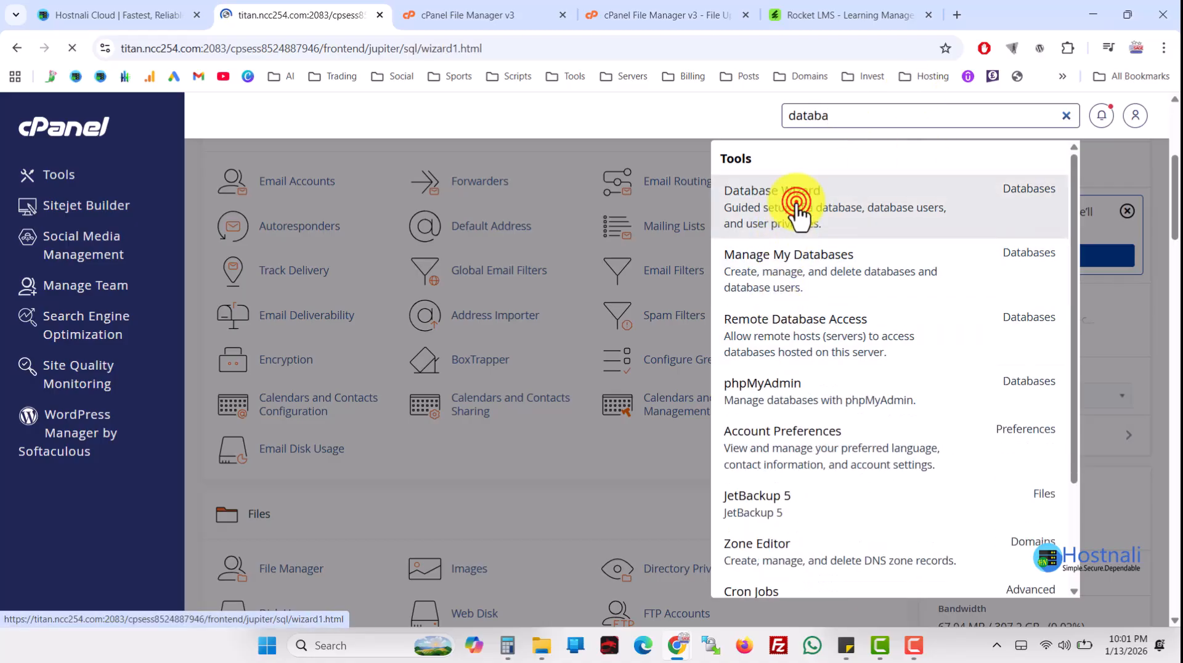
pyautogui.click(385, 333)
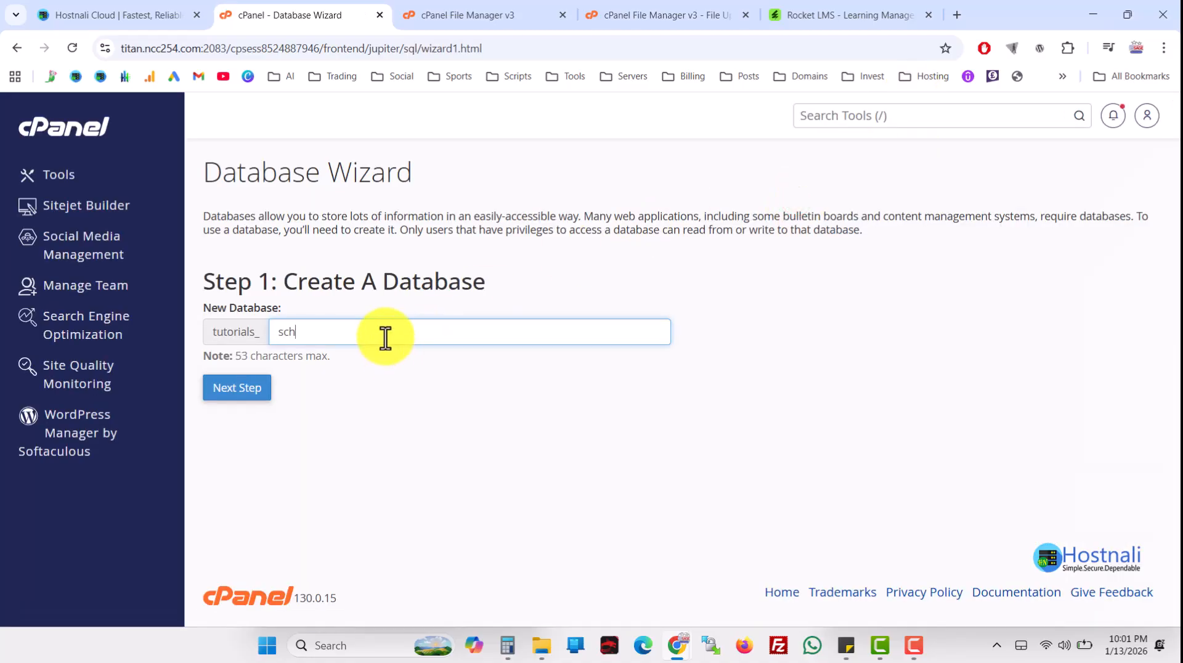
pyautogui.write('school')
pyautogui.click(237, 388)
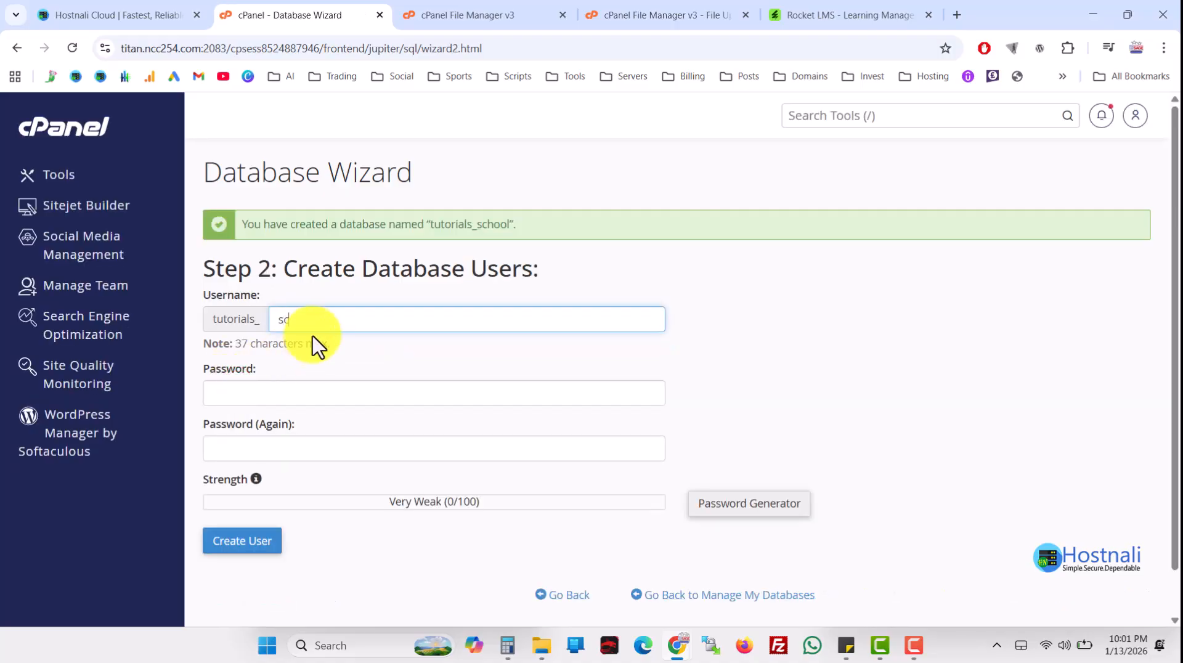
# - Create the database user tutorials_school with a generated password, copying that password for safekeeping
pyautogui.click(749, 503)
pyautogui.tripleClick(526, 306)
pyautogui.rightClick(526, 306)
pyautogui.click(586, 271)
pyautogui.click(479, 394)
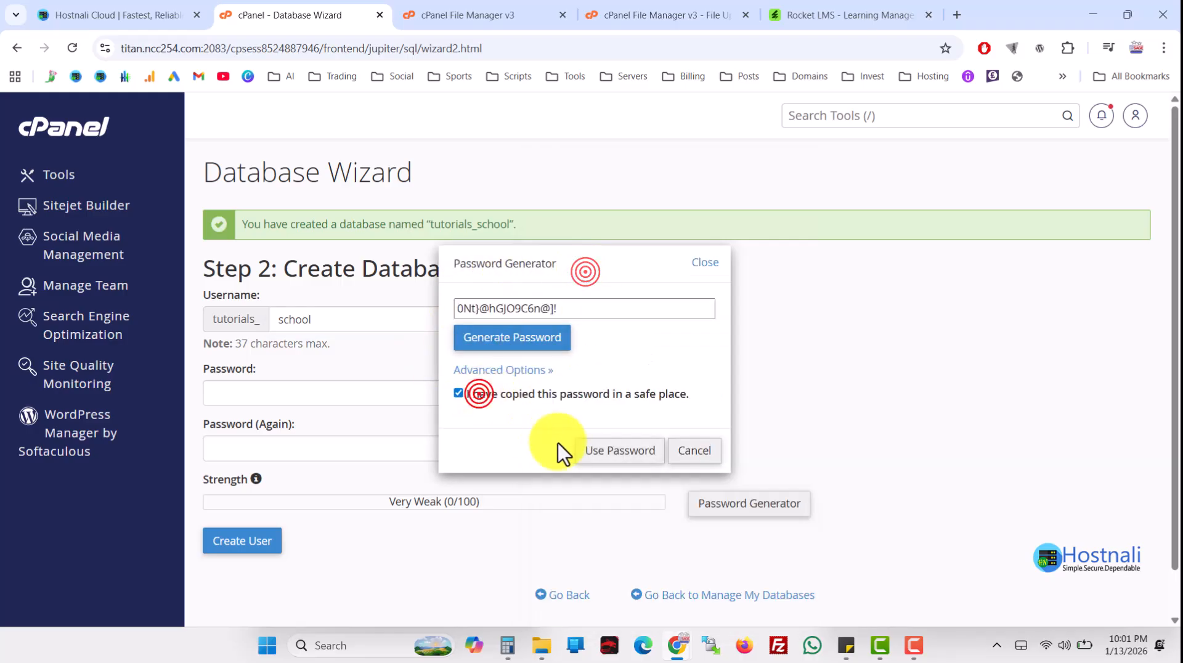
pyautogui.click(588, 444)
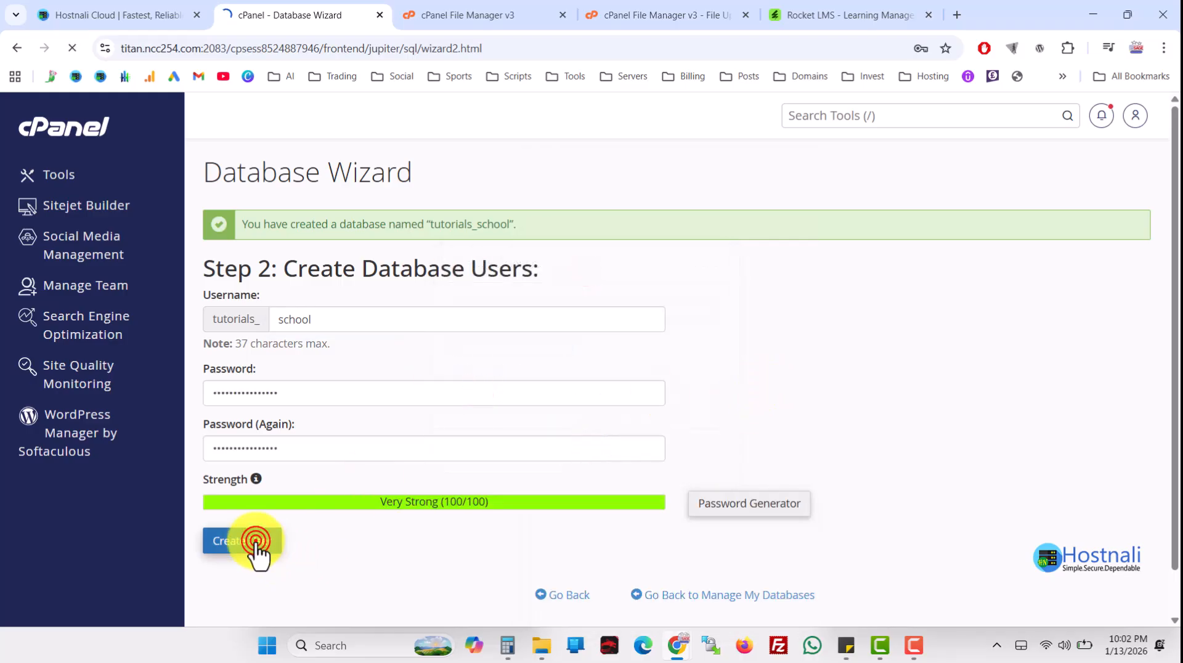
# - Grant the tutorials_school user all privileges on the new database and return to the database management page
pyautogui.click(264, 343)
pyautogui.scroll(-5, 253, 432)
pyautogui.click(241, 459)
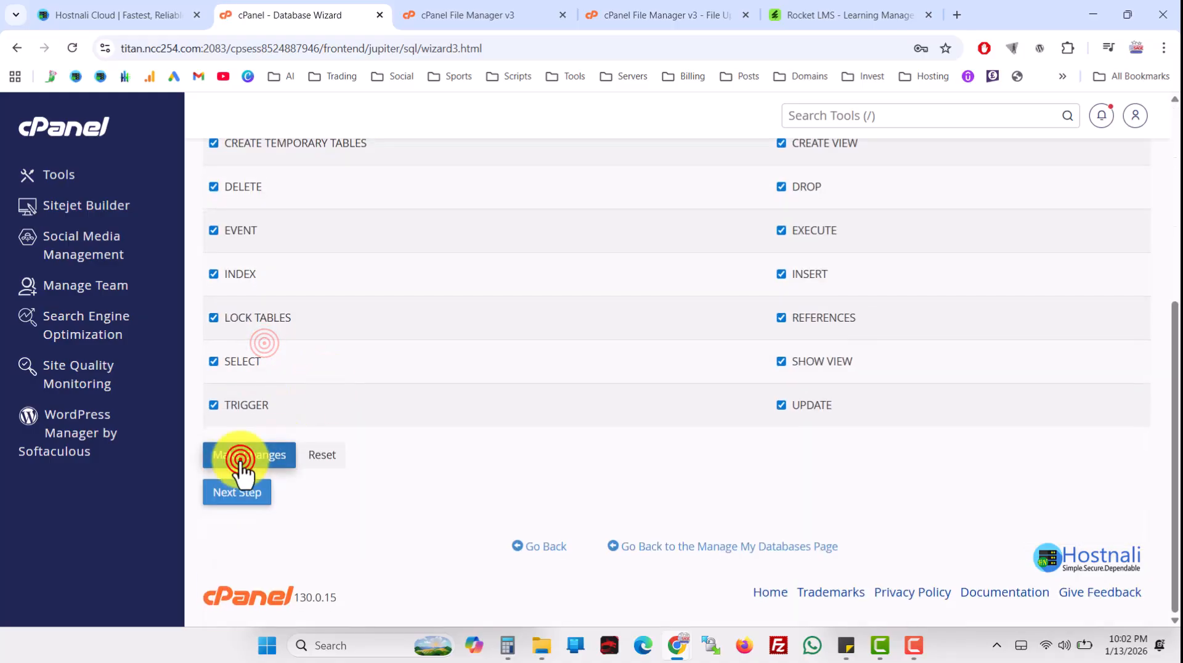
pyautogui.click(327, 377)
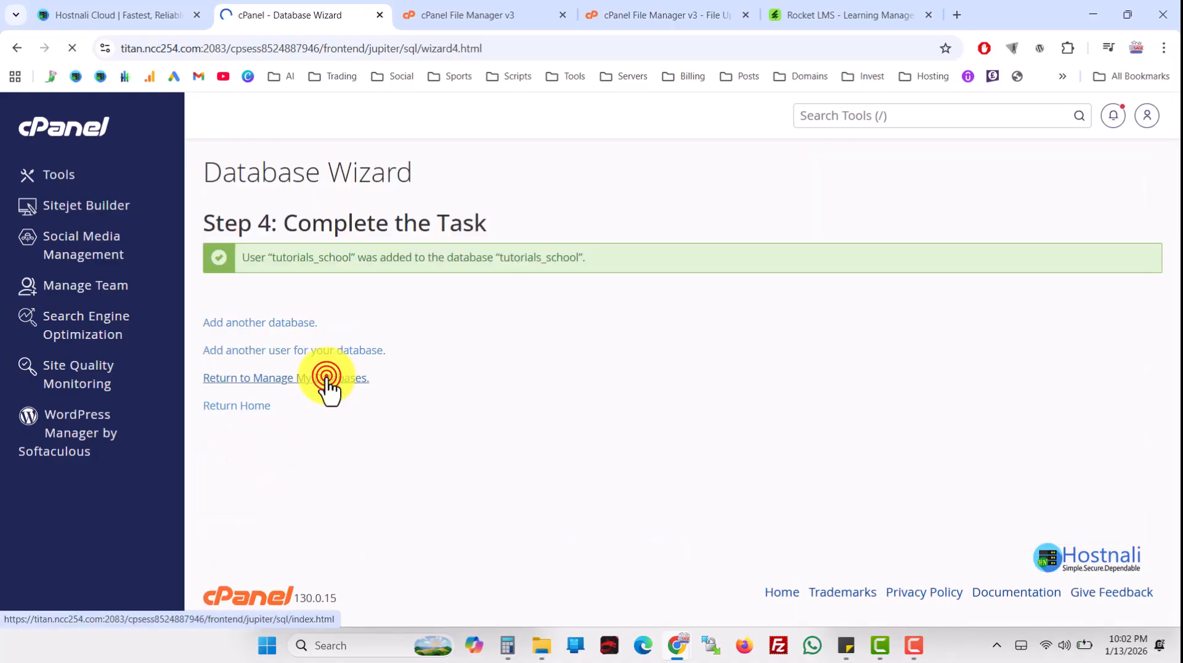
pyautogui.scroll(-5, 616, 400)
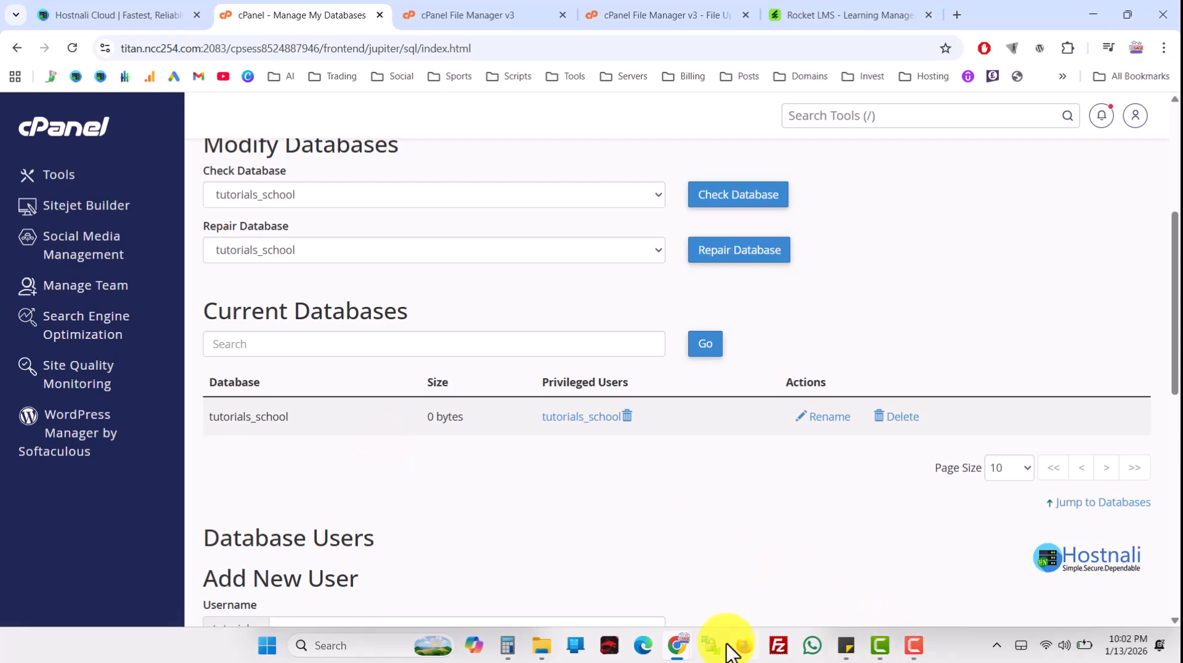
# - Switch to Sticky Notes, paste the copied database password into a note and move the note inward
pyautogui.click(326, 644)
pyautogui.click(934, 402)
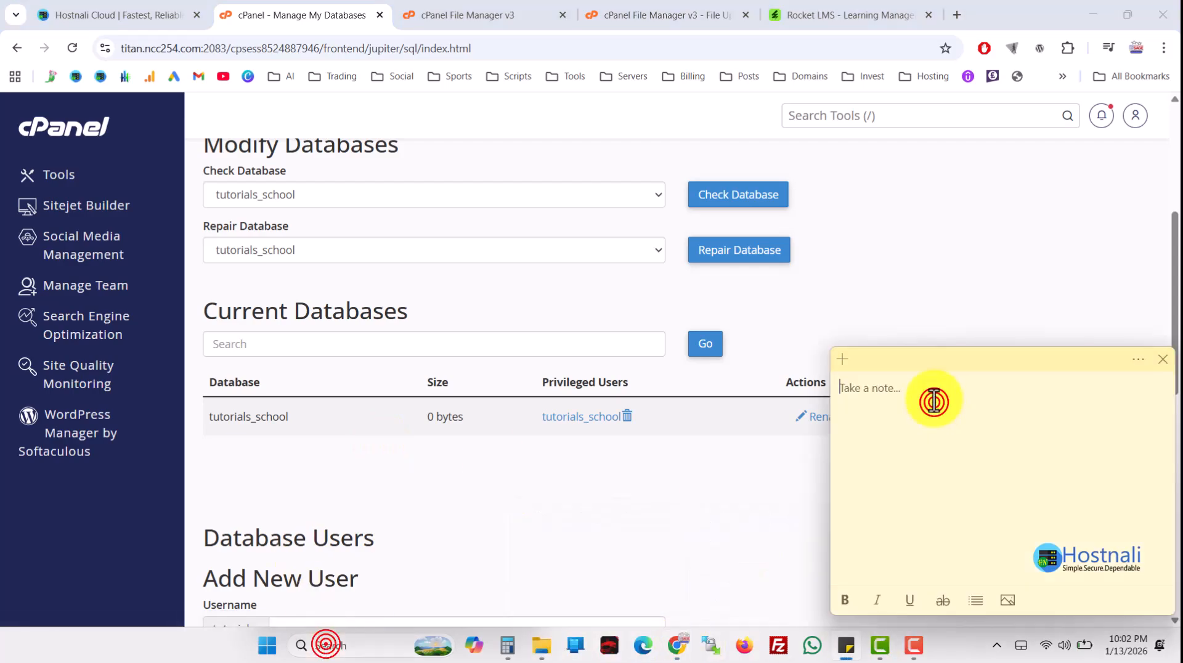
pyautogui.hotkey('ctrl', 'v')
pyautogui.moveTo(980, 358); pyautogui.dragTo(864, 342)
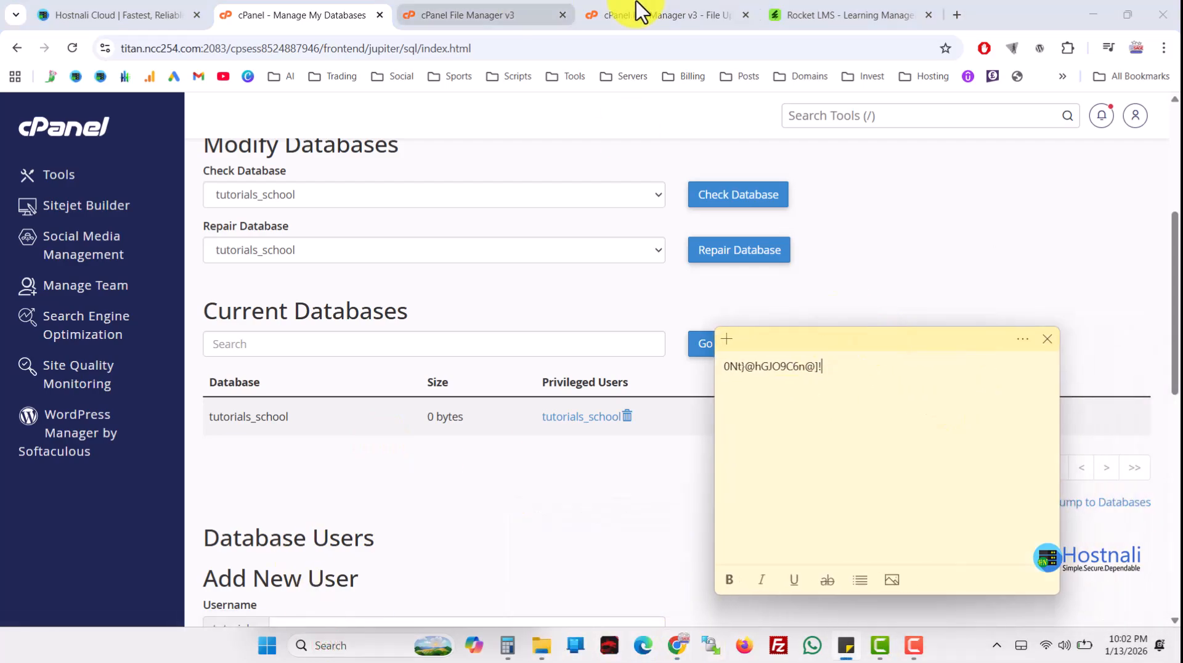
# - Check the archive's upload, then extract the Rocket LMS zip in public_html and dismiss the extraction results
pyautogui.click(638, 9)
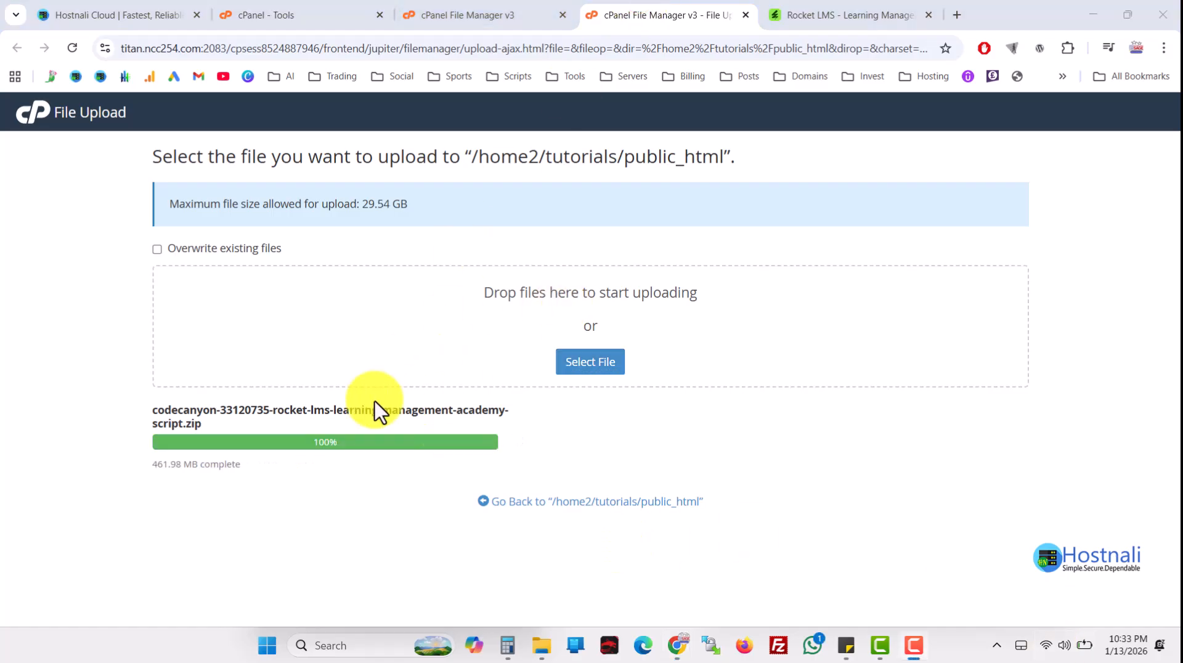
pyautogui.click(486, 11)
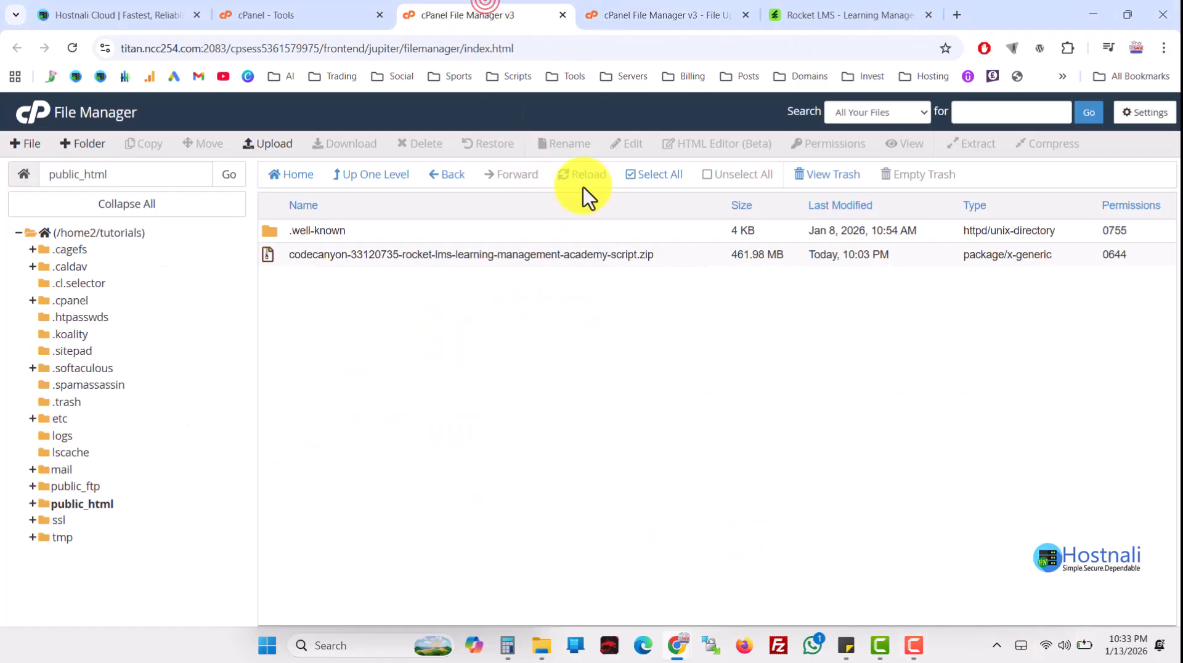
pyautogui.rightClick(527, 255)
pyautogui.click(554, 425)
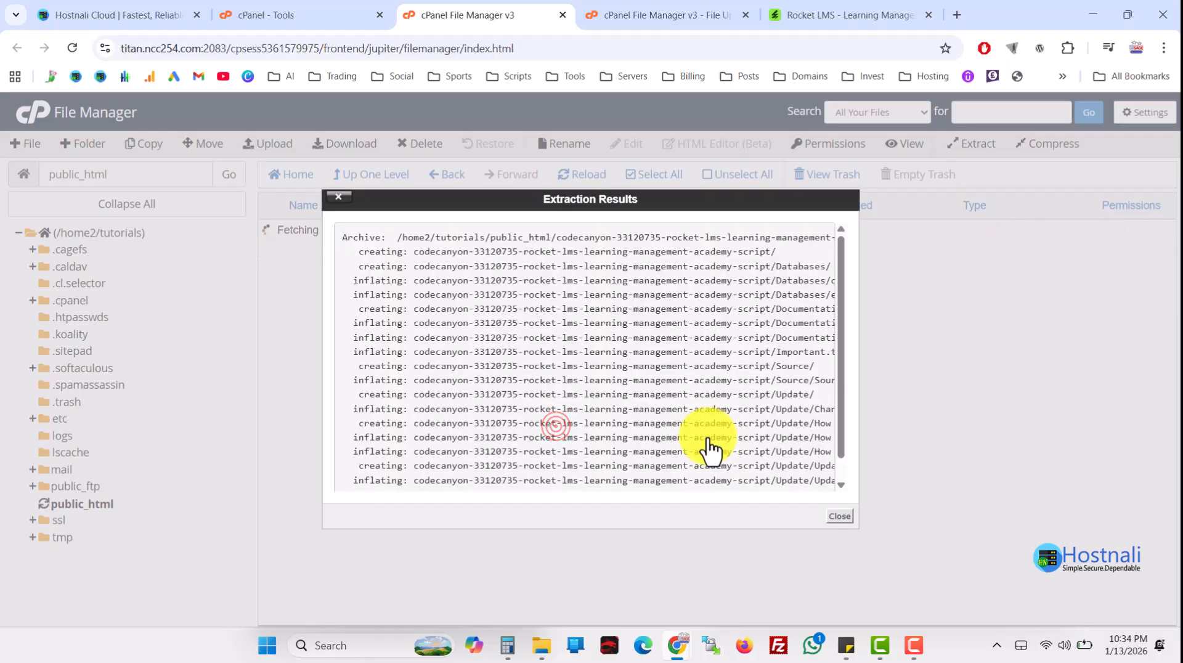
pyautogui.click(845, 520)
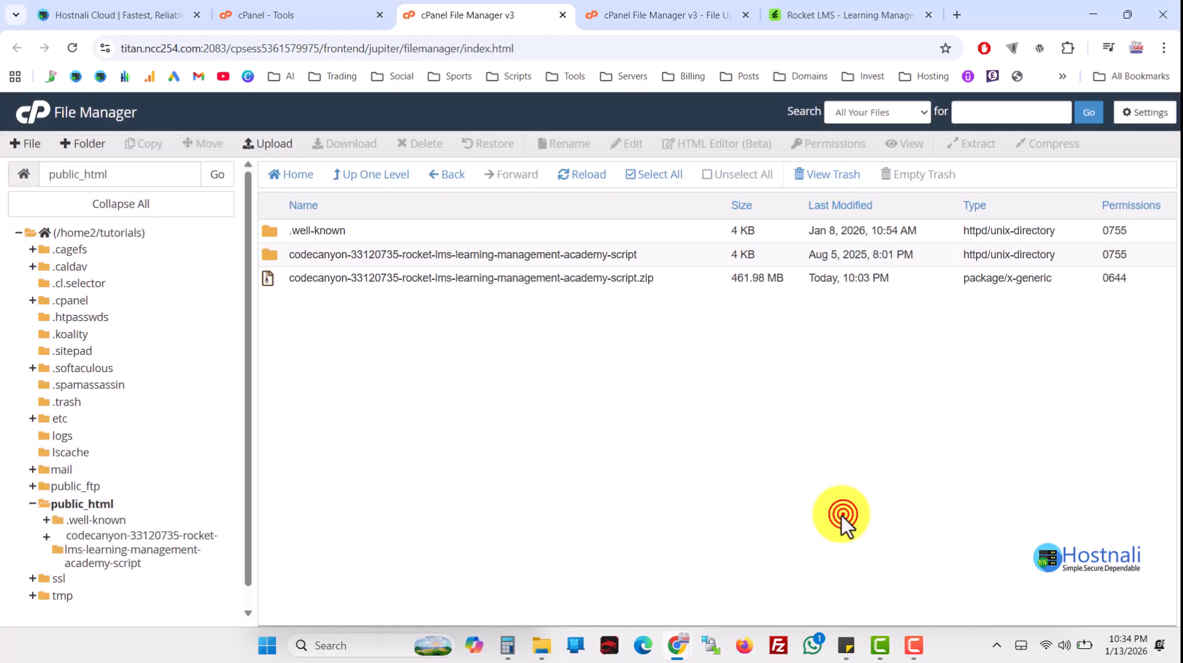
# - Download demo_db.sql and empty_db.sql from the Databases folder of the extracted Rocket LMS package
pyautogui.click(660, 259)
pyautogui.doubleClick(660, 261)
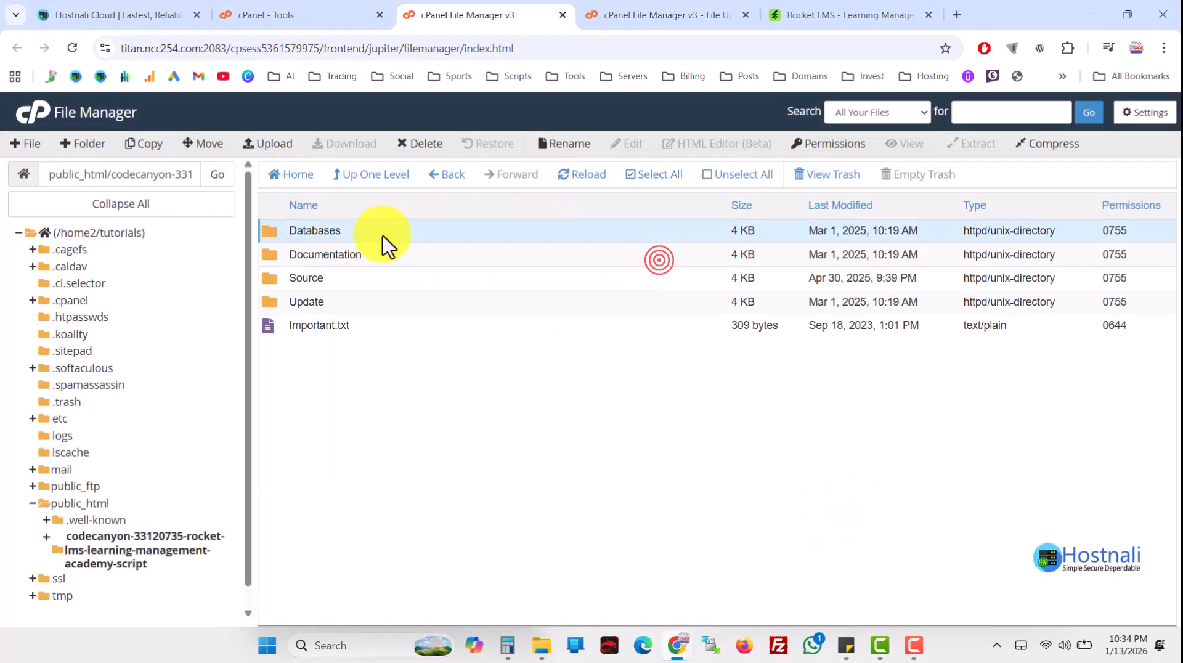
pyautogui.doubleClick(383, 234)
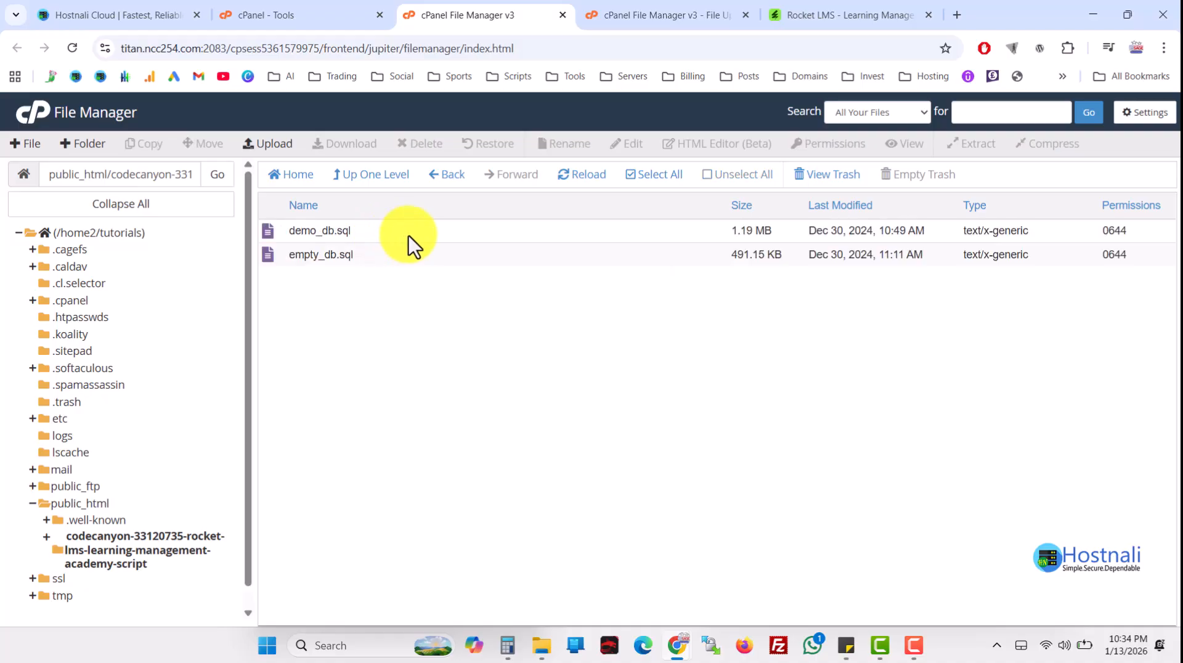
pyautogui.click(389, 234)
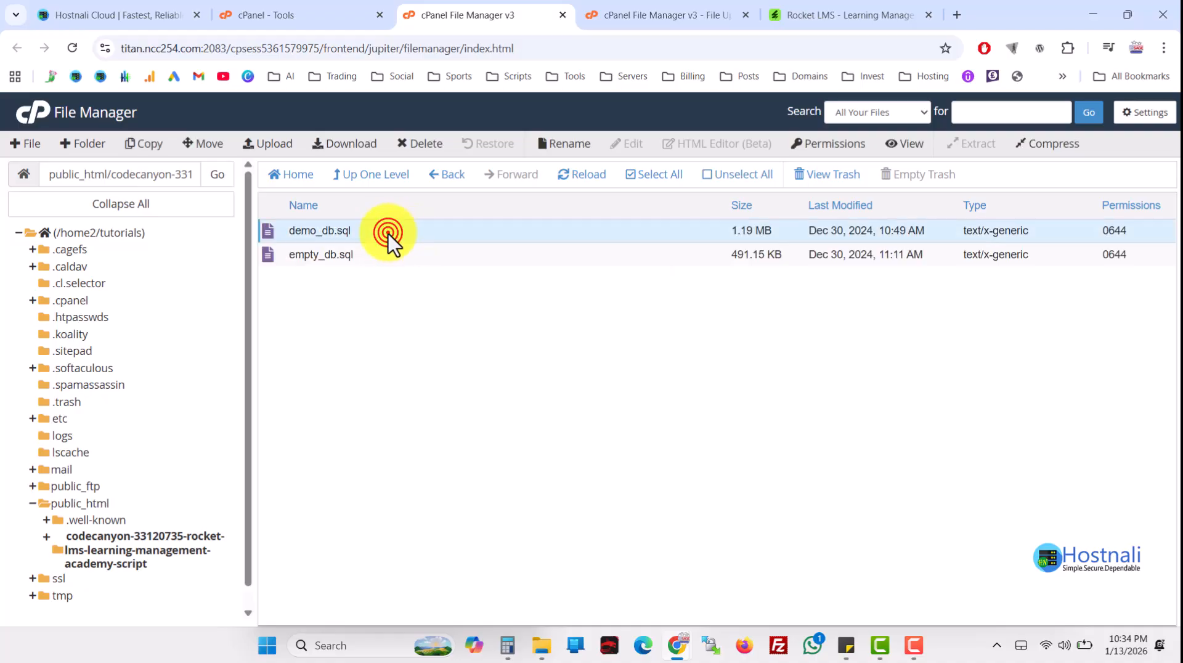
pyautogui.click(329, 147)
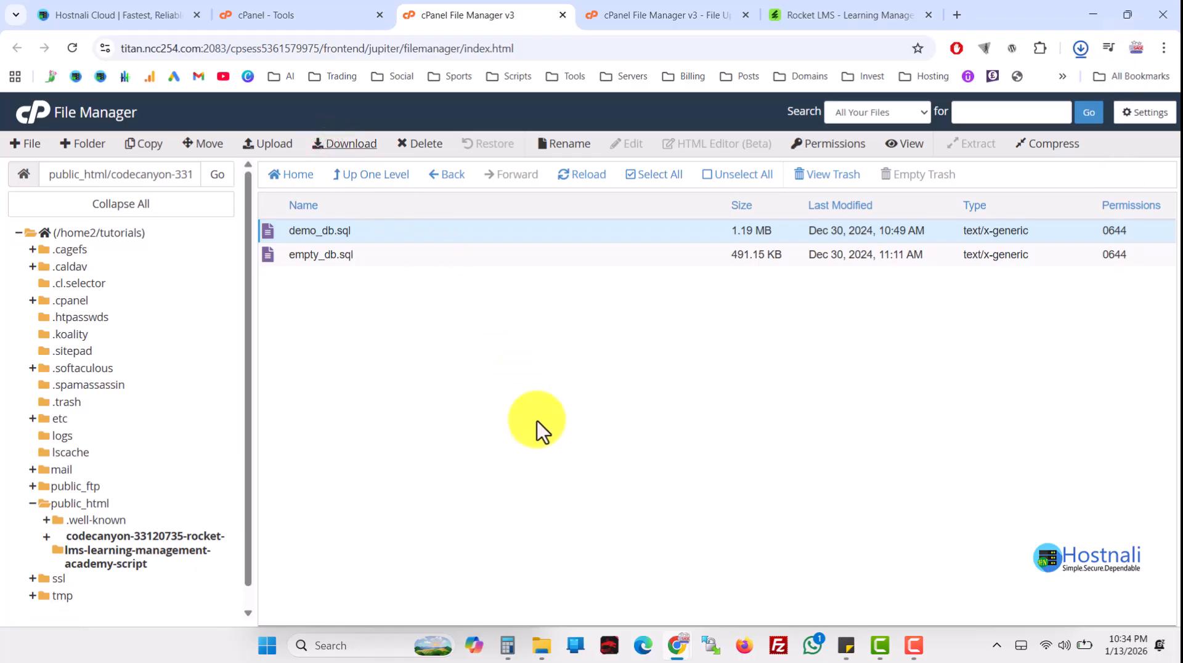
pyautogui.click(369, 254)
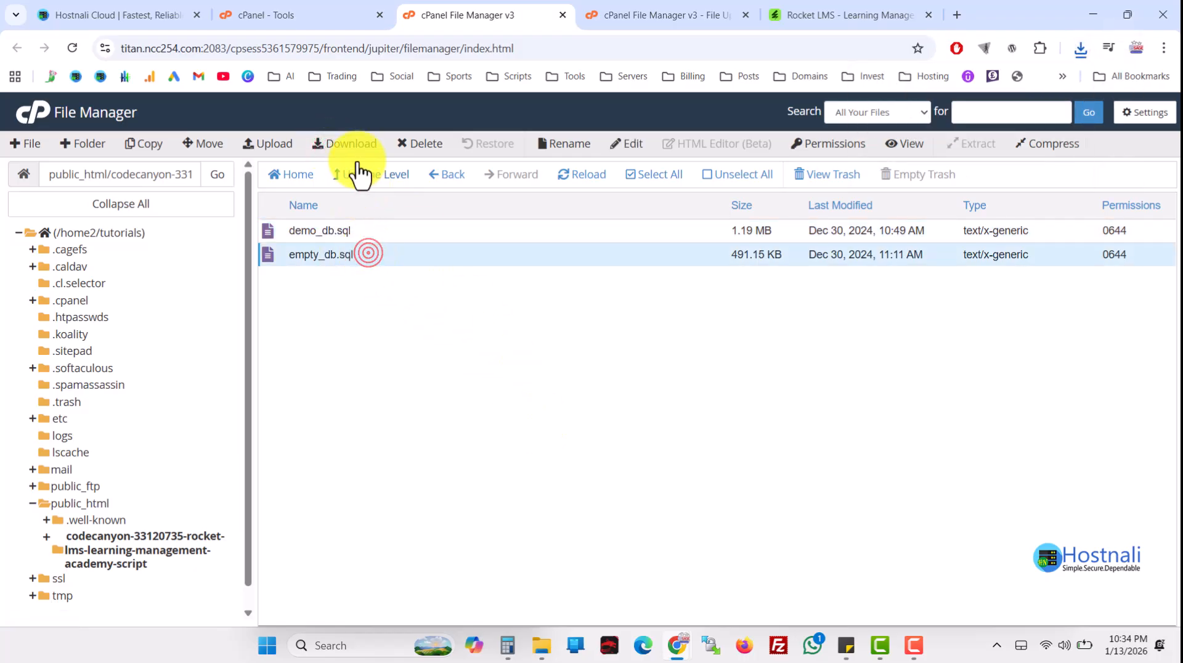
pyautogui.click(349, 145)
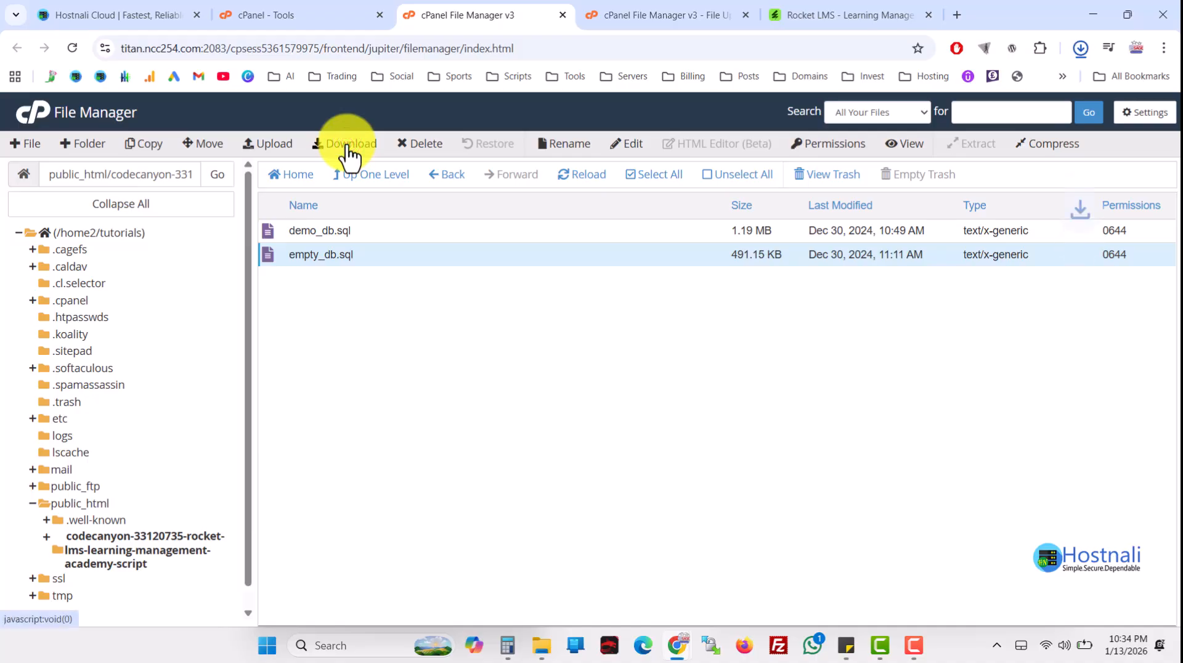
# - Extract Source.zip inside the Rocket LMS package's Source folder, dismiss the extraction results and reload the file list
pyautogui.click(387, 177)
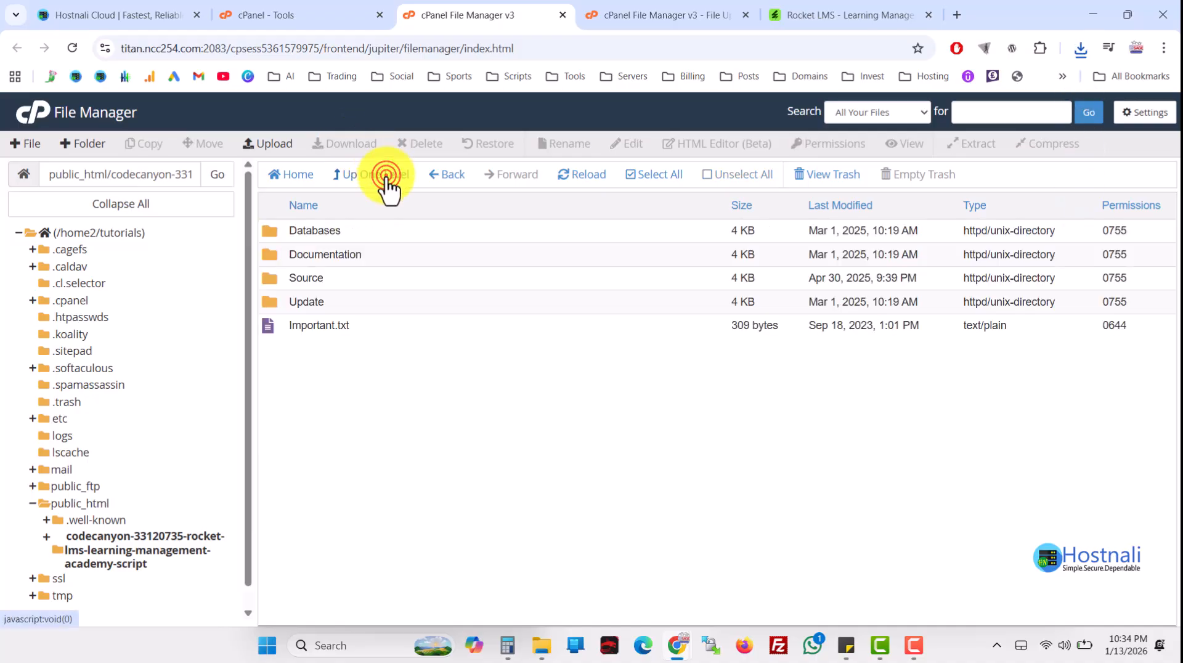
pyautogui.doubleClick(361, 281)
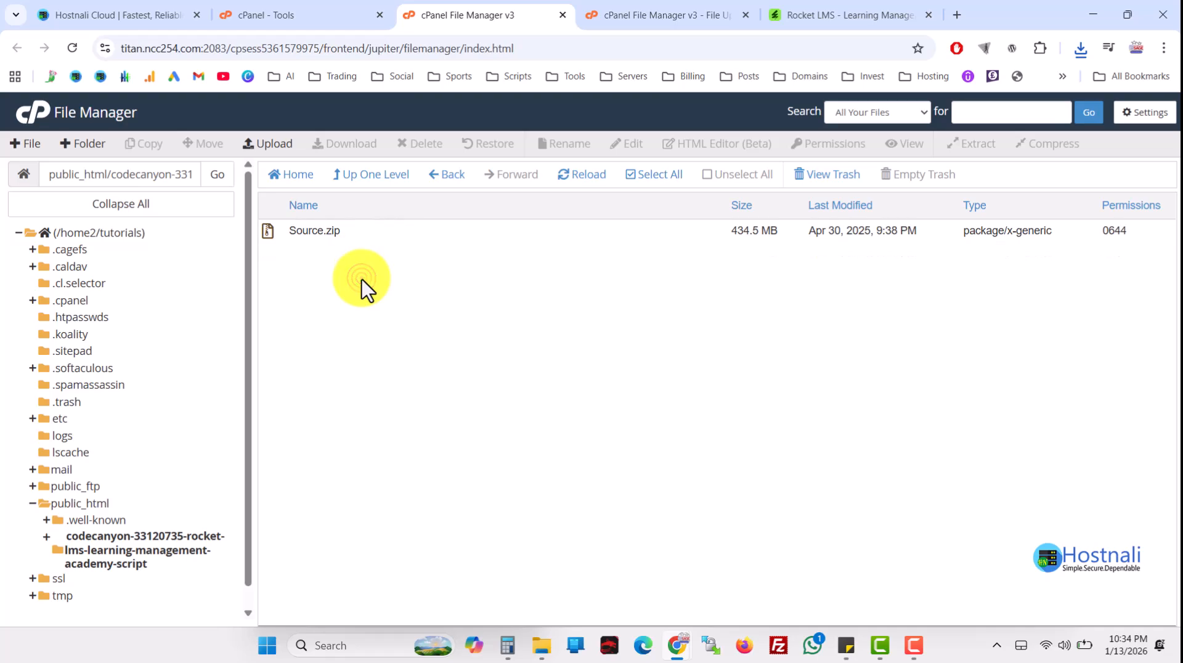
pyautogui.click(412, 227)
pyautogui.rightClick(412, 228)
pyautogui.click(457, 399)
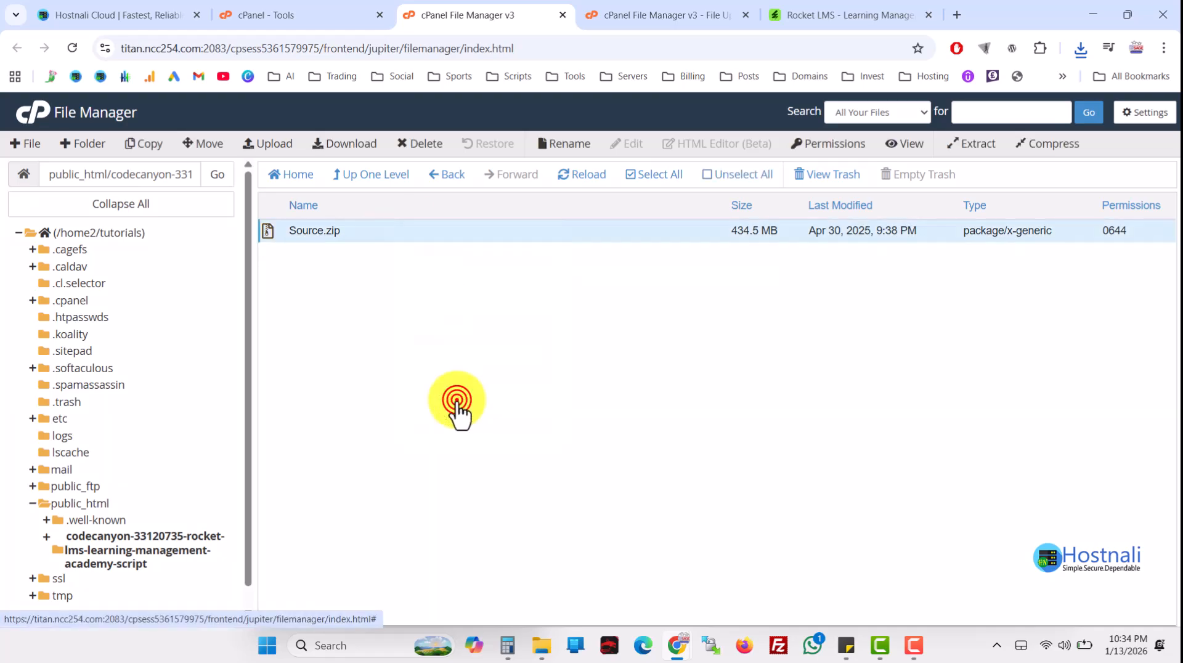
pyautogui.click(699, 446)
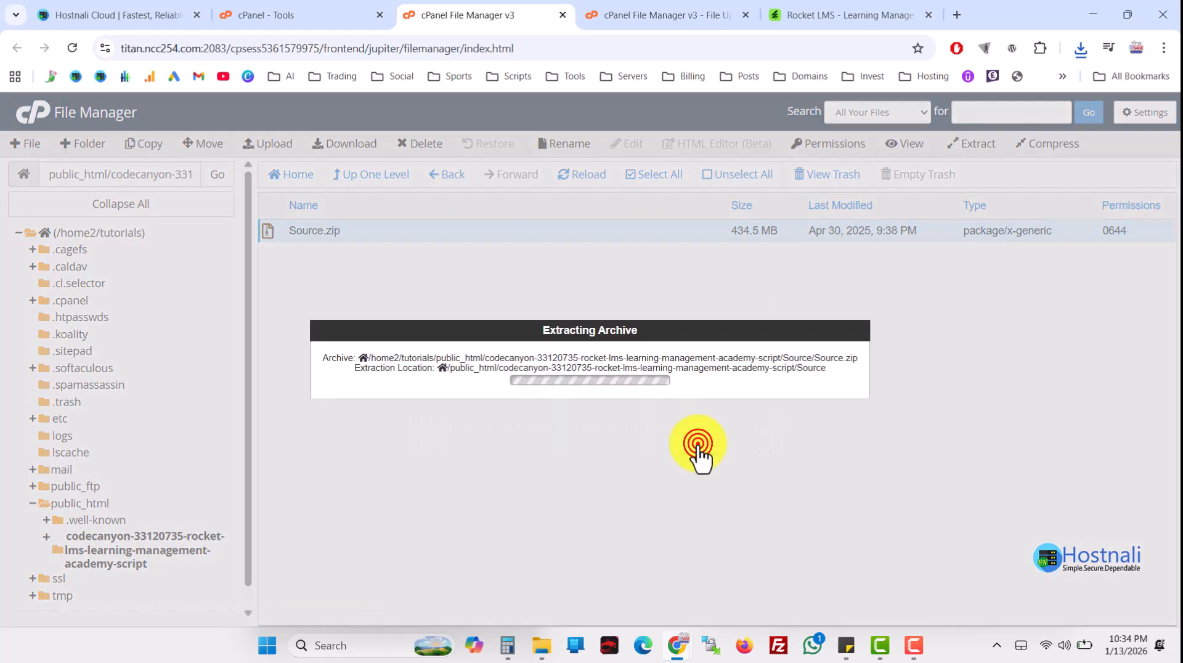
pyautogui.click(838, 516)
pyautogui.click(561, 179)
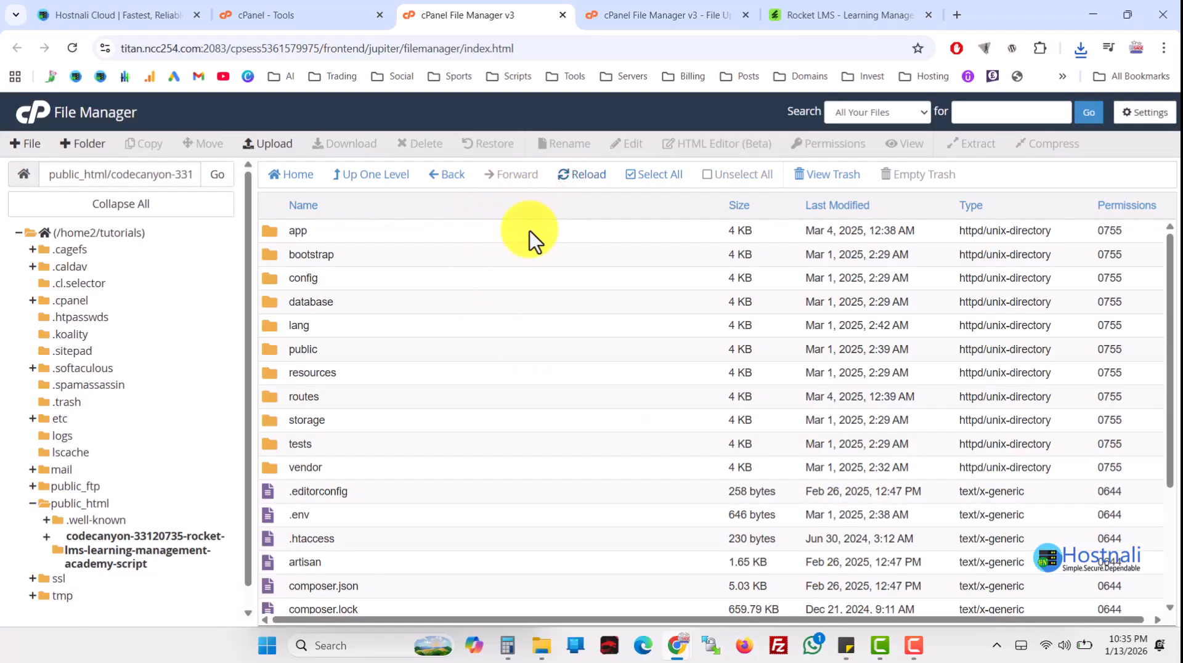
# - Move all the extracted files and folders from Source to /public_html and open the public_html folder
pyautogui.click(643, 177)
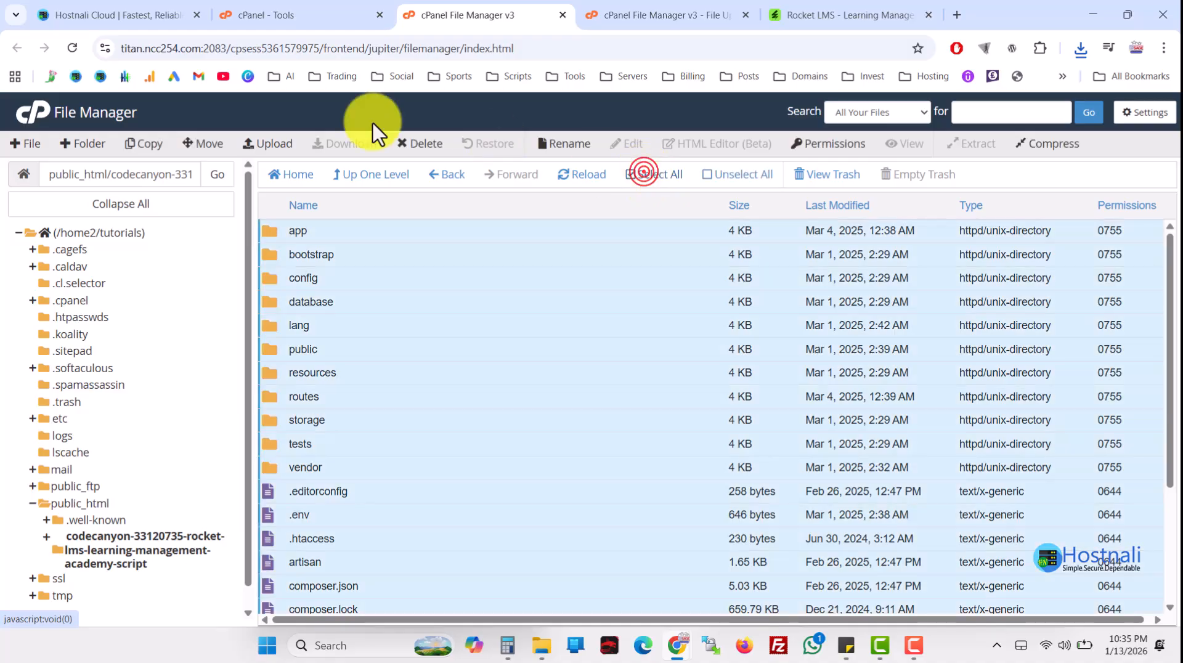
pyautogui.click(202, 146)
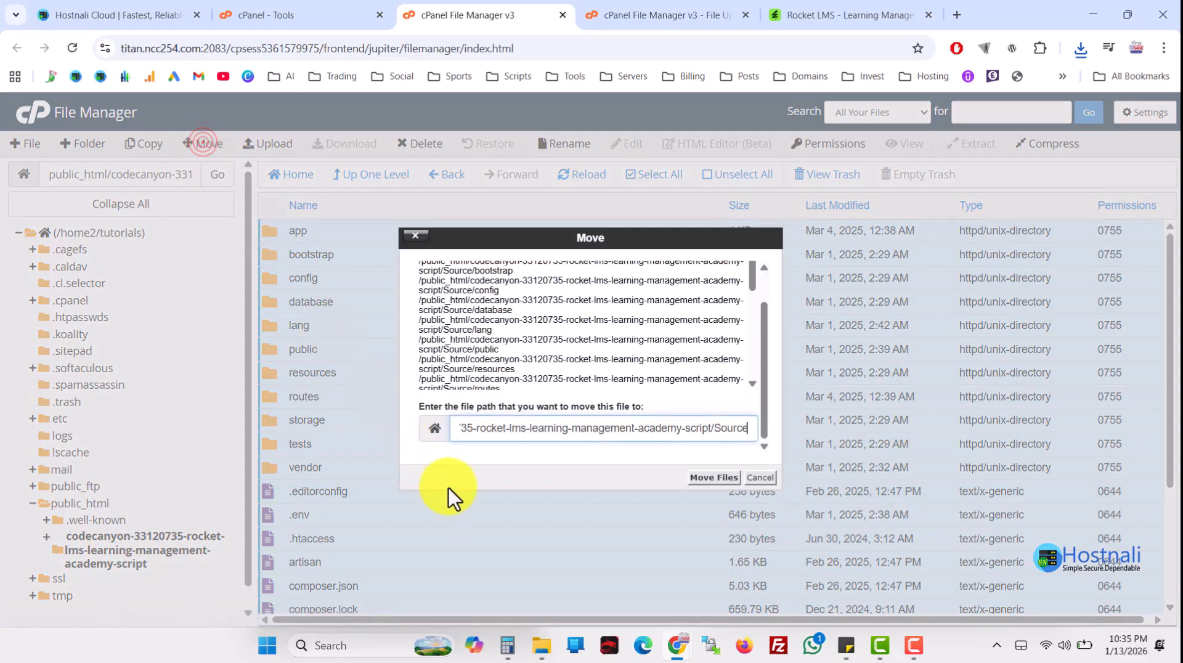
pyautogui.press('BackSpace')
pyautogui.press('BackSpace')
pyautogui.press('BackSpace')
pyautogui.press('BackSpace')
pyautogui.press('BackSpace')
pyautogui.press('BackSpace')
pyautogui.press('BackSpace')
pyautogui.press('BackSpace')
pyautogui.press('BackSpace')
pyautogui.press('BackSpace')
pyautogui.press('BackSpace')
pyautogui.press('BackSpace')
pyautogui.press('BackSpace')
pyautogui.press('BackSpace')
pyautogui.press('BackSpace')
pyautogui.press('BackSpace')
pyautogui.press('BackSpace')
pyautogui.press('BackSpace')
pyautogui.press('BackSpace')
pyautogui.press('BackSpace')
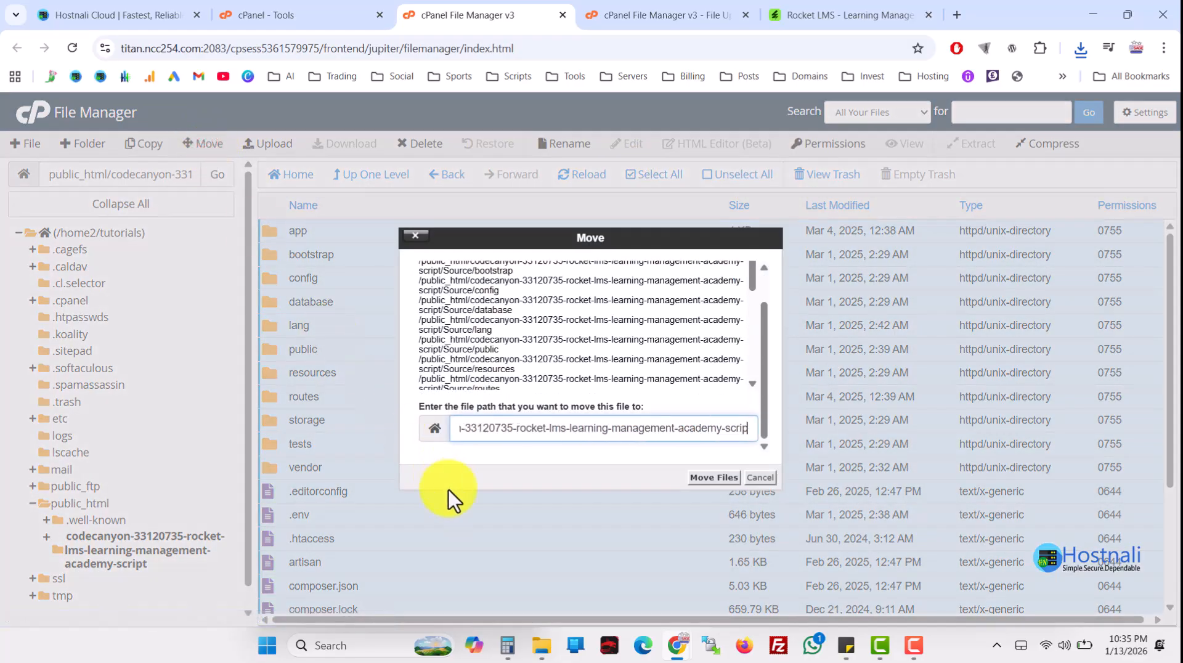
pyautogui.press('BackSpace')
pyautogui.press('BackSpace')
pyautogui.press('BackSpace')
pyautogui.press('BackSpace')
pyautogui.press('BackSpace')
pyautogui.press('BackSpace')
pyautogui.press('BackSpace')
pyautogui.press('BackSpace')
pyautogui.press('BackSpace')
pyautogui.press('BackSpace')
pyautogui.press('BackSpace')
pyautogui.press('BackSpace')
pyautogui.press('BackSpace')
pyautogui.press('BackSpace')
pyautogui.press('BackSpace')
pyautogui.press('BackSpace')
pyautogui.press('BackSpace')
pyautogui.press('BackSpace')
pyautogui.press('BackSpace')
pyautogui.press('BackSpace')
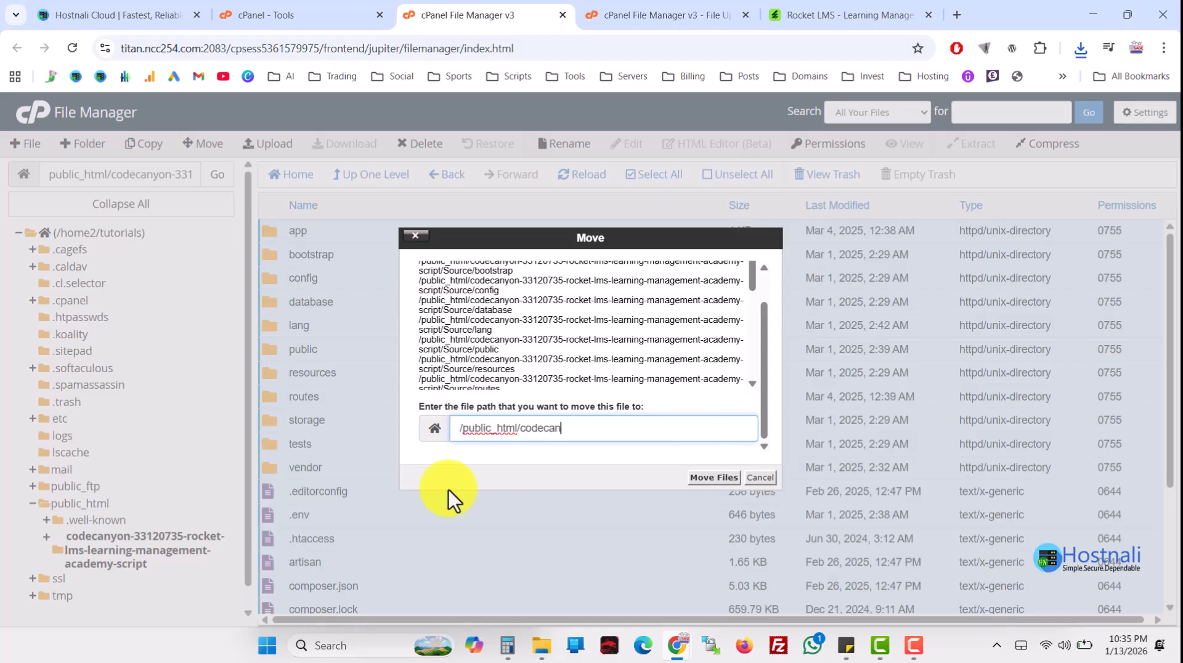
pyautogui.press('BackSpace')
pyautogui.press('BackSpace')
pyautogui.press('BackSpace')
pyautogui.press('BackSpace')
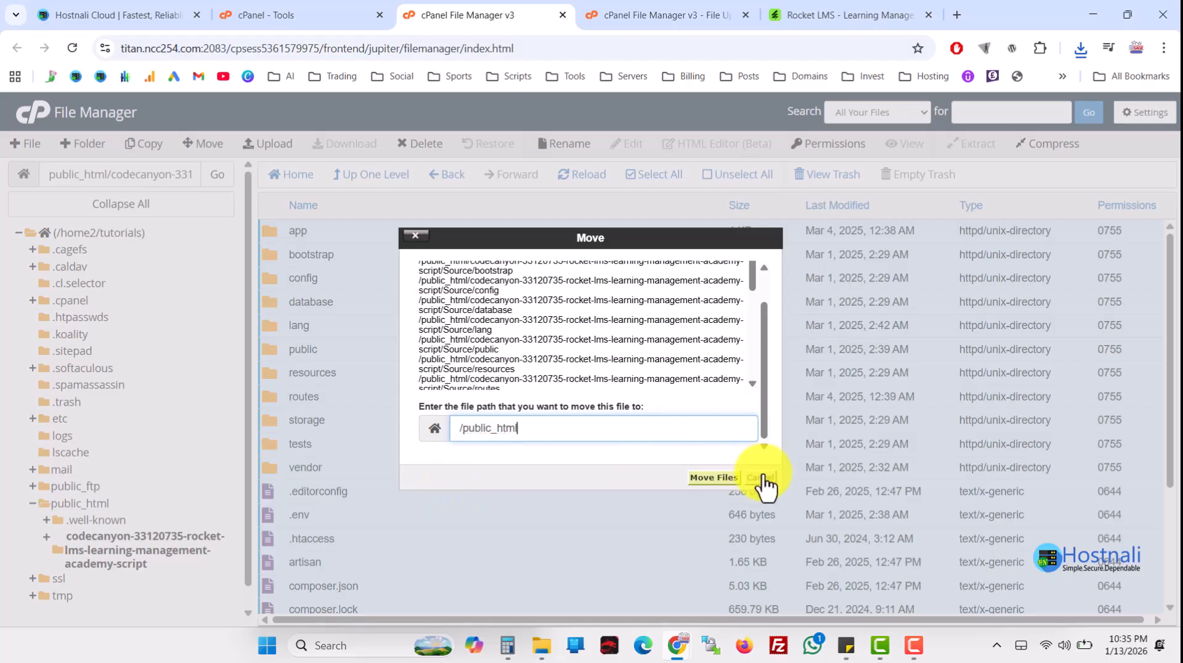
pyautogui.click(723, 485)
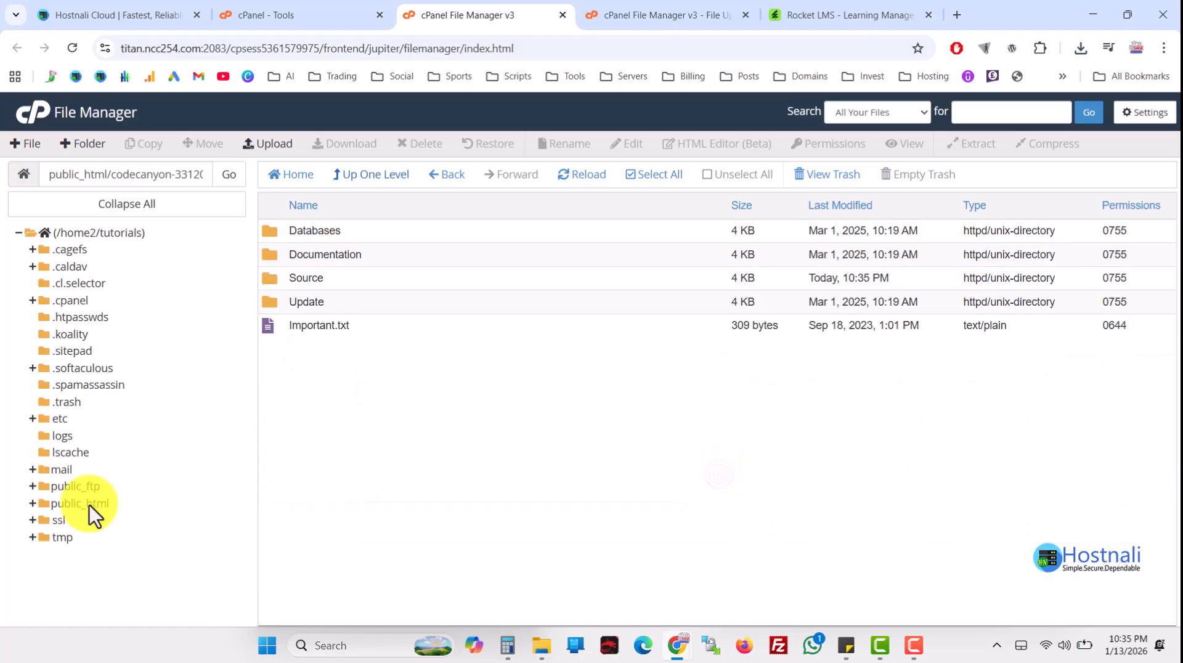
pyautogui.click(90, 504)
# - Open the primary domain tutorials.hostnali.com from the cPanel Tools page
pyautogui.click(341, 11)
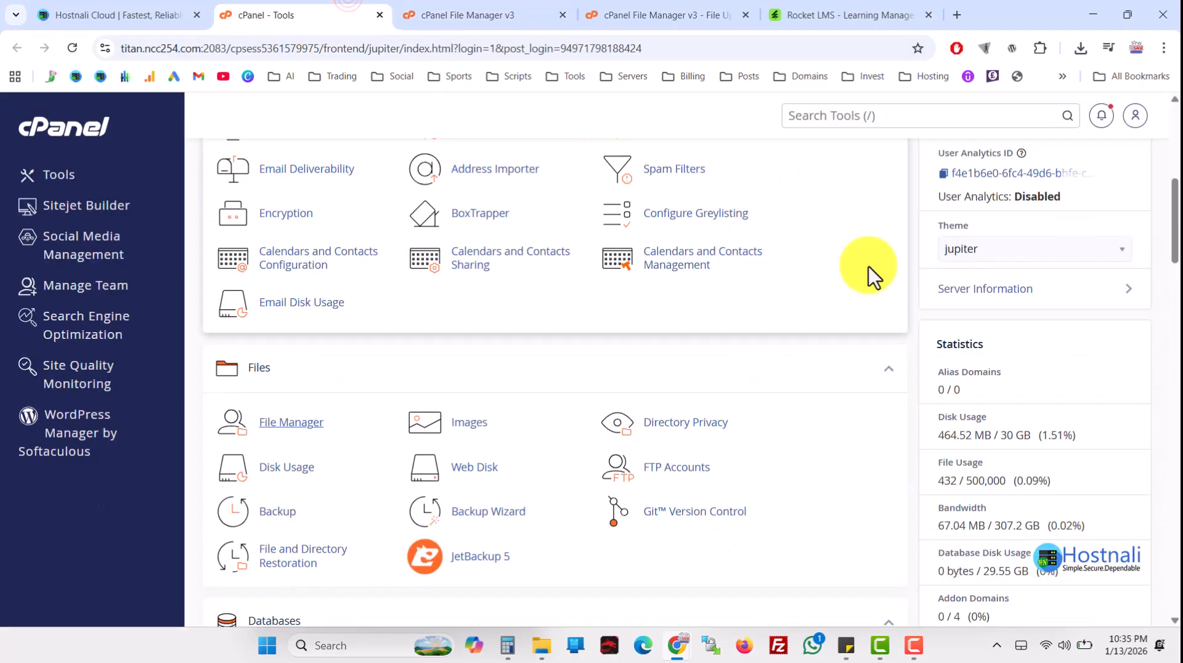
pyautogui.scroll(6, 869, 268)
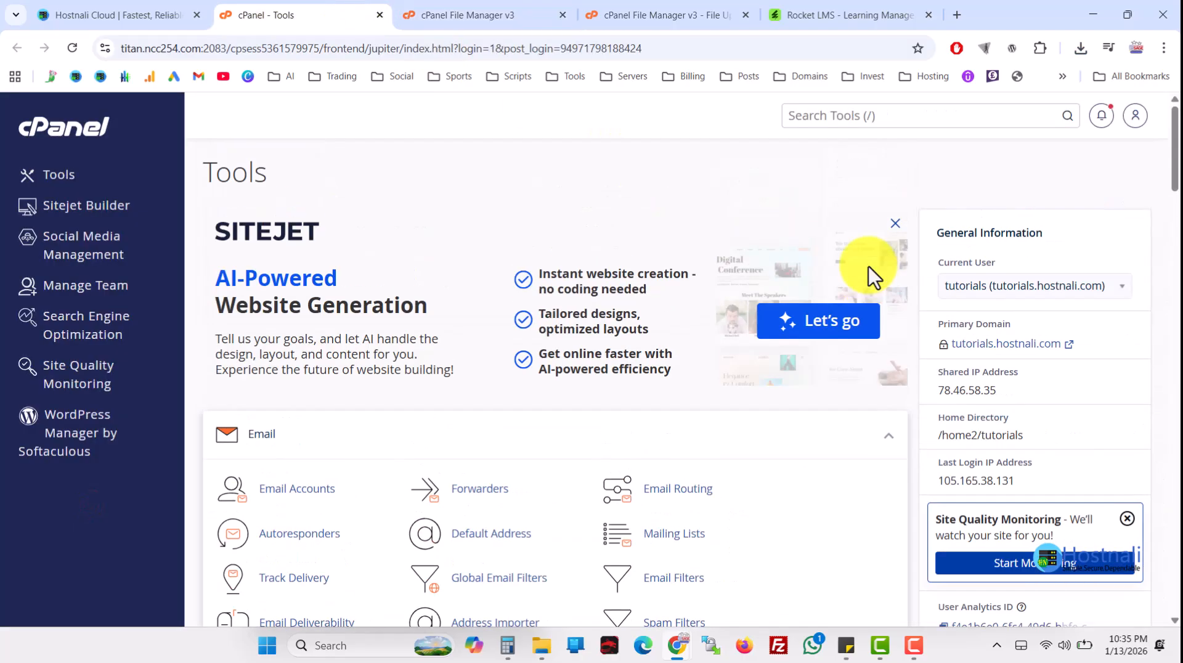
pyautogui.click(1024, 346)
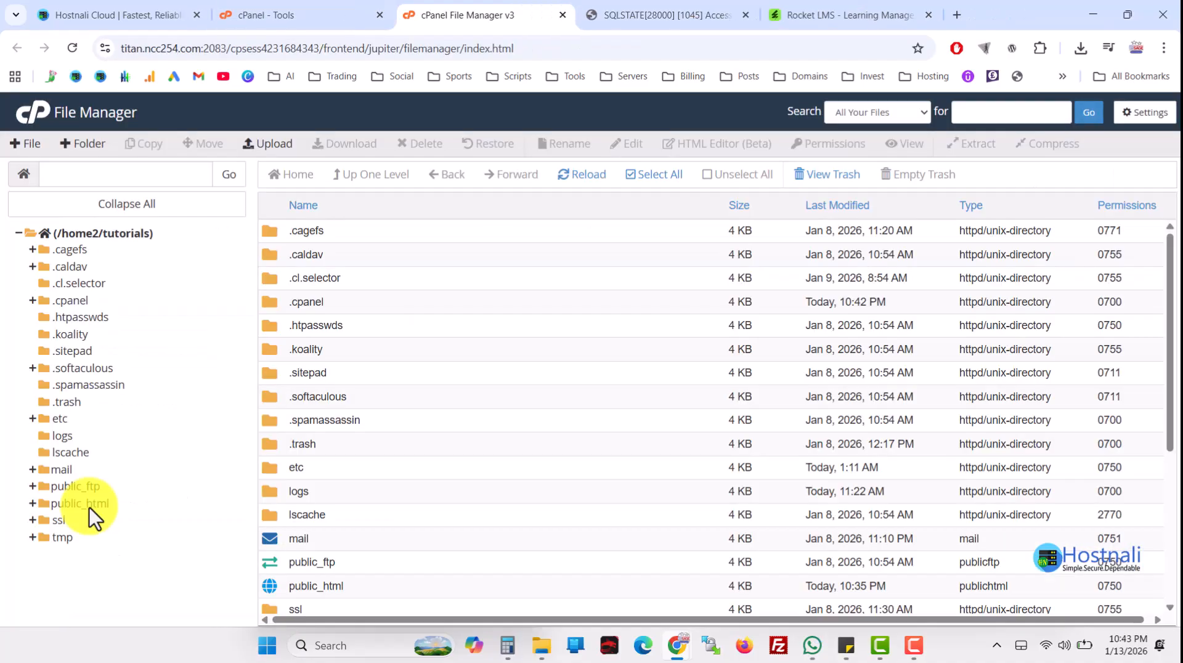
# - Open the .env file in public_html for editing, accepting the encoding prompt, and show its database settings
pyautogui.click(90, 506)
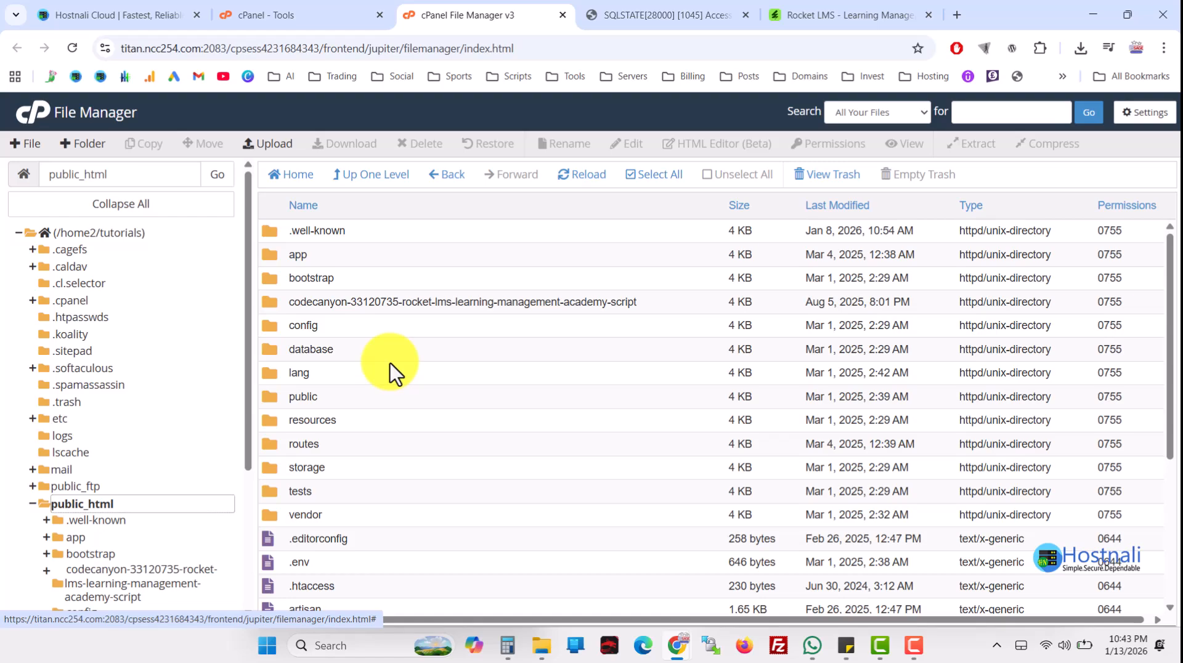
pyautogui.scroll(-4, 389, 370)
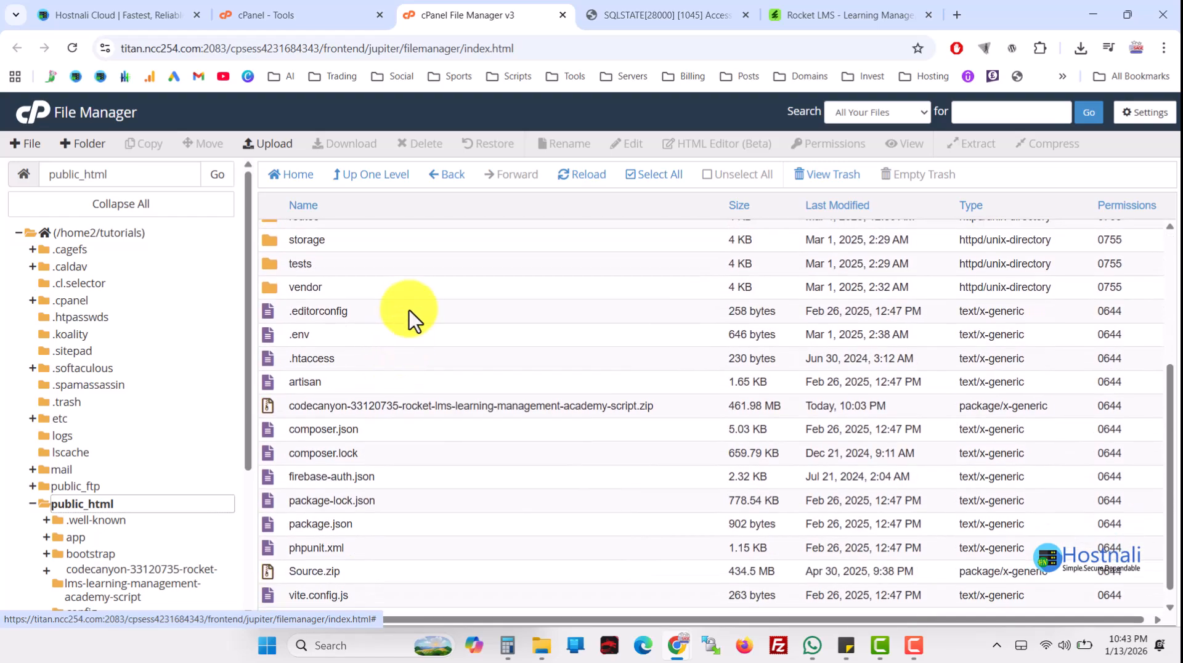
pyautogui.click(370, 336)
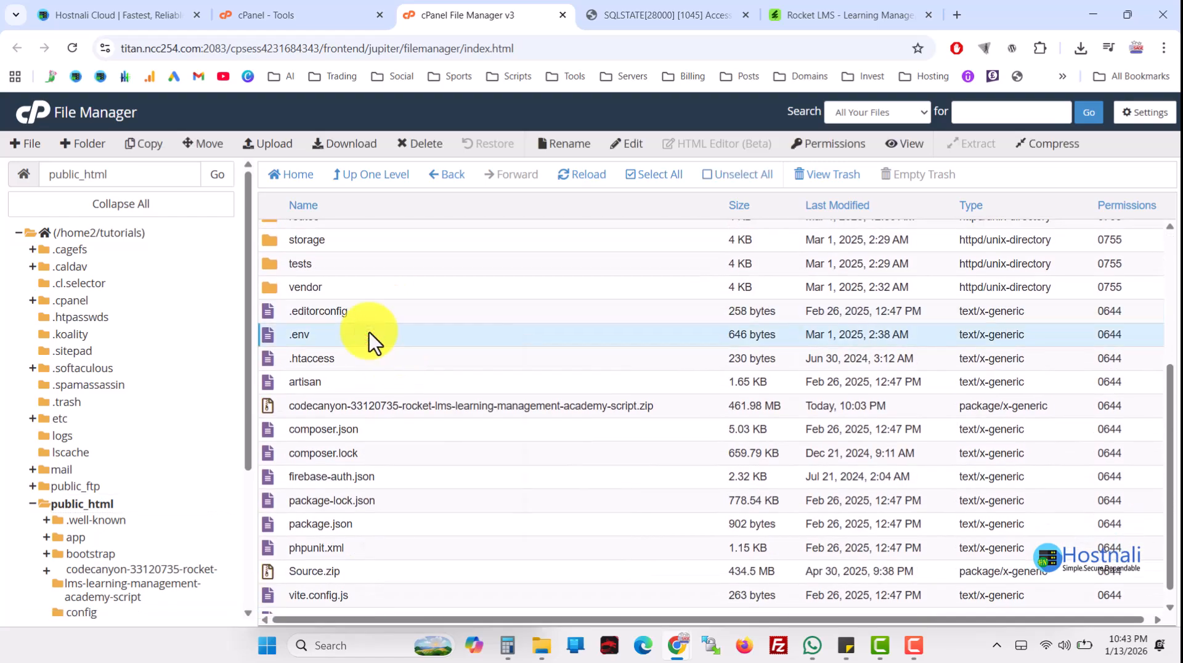
pyautogui.rightClick(371, 336)
pyautogui.click(424, 393)
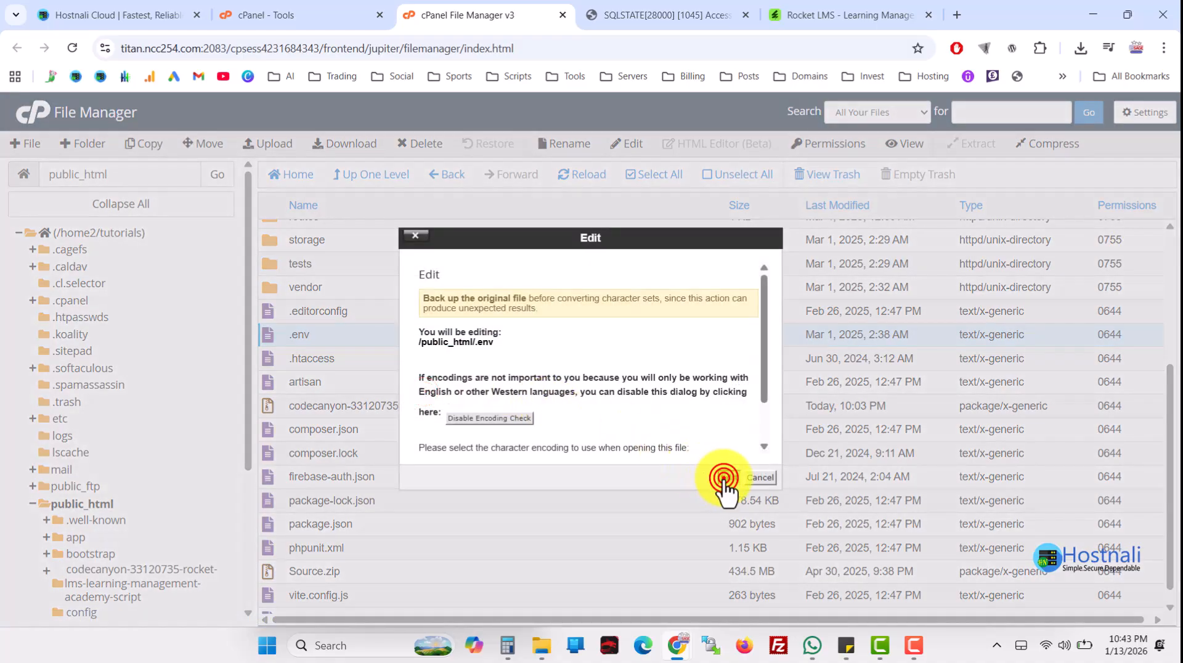
pyautogui.click(724, 478)
pyautogui.scroll(-1, 124, 370)
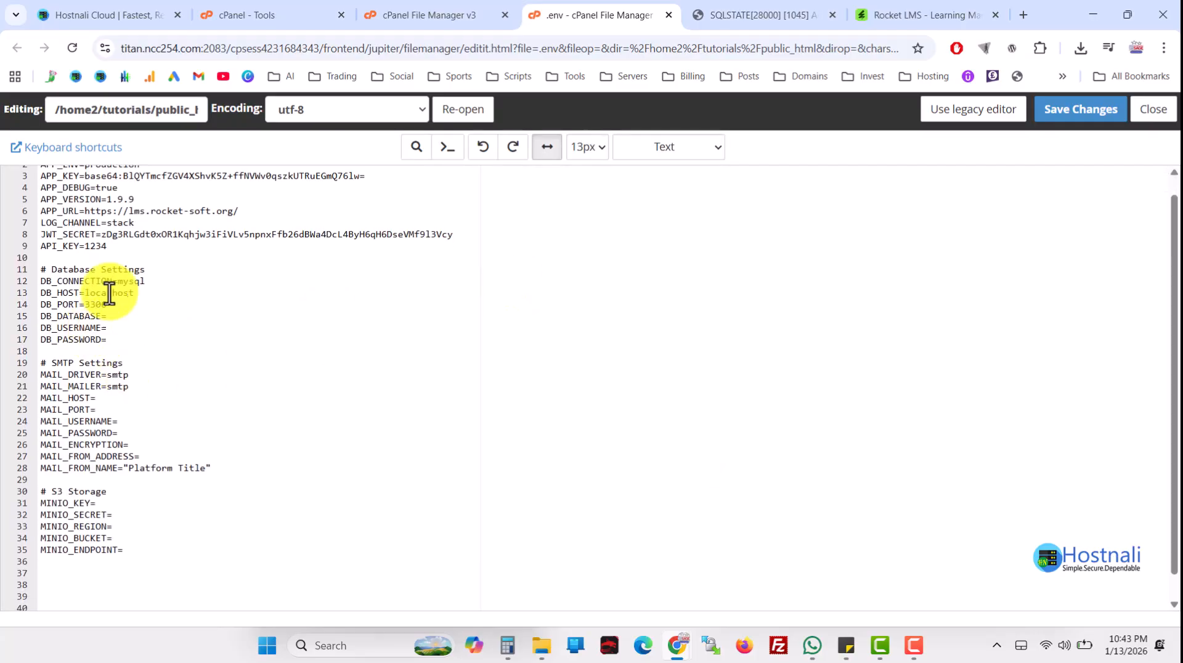
# - Search the cPanel tools for "databas", open Manage My Databases and copy the database name tutorials_school
pyautogui.click(318, 14)
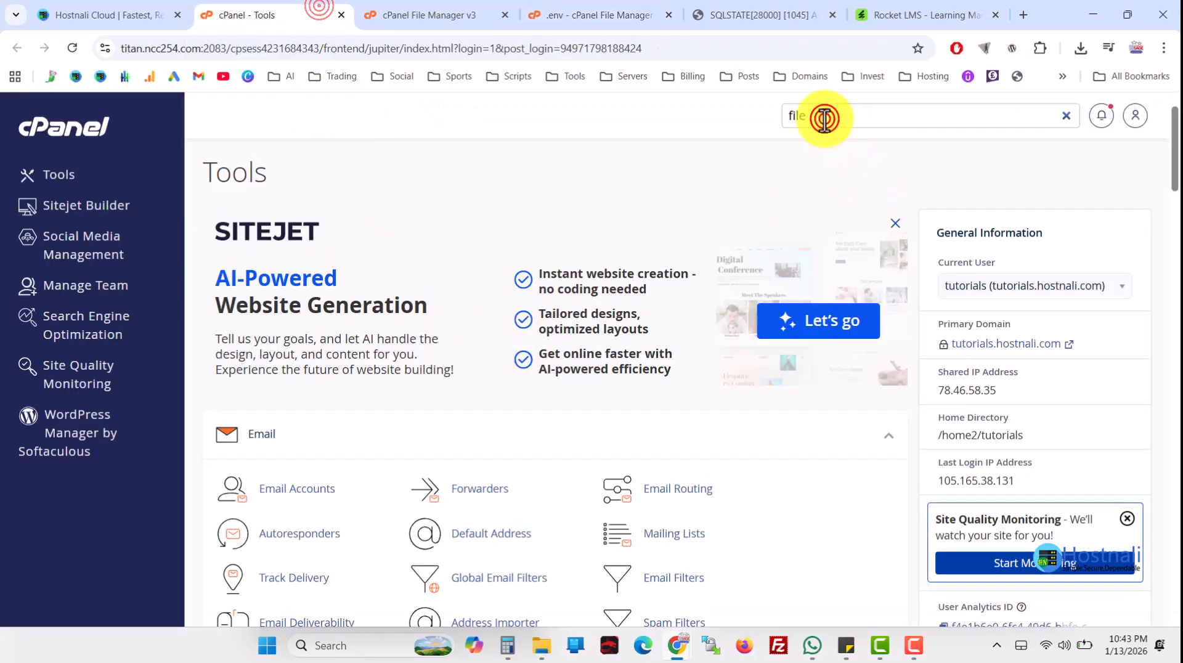
pyautogui.doubleClick(824, 117)
pyautogui.write('databas')
pyautogui.click(795, 256)
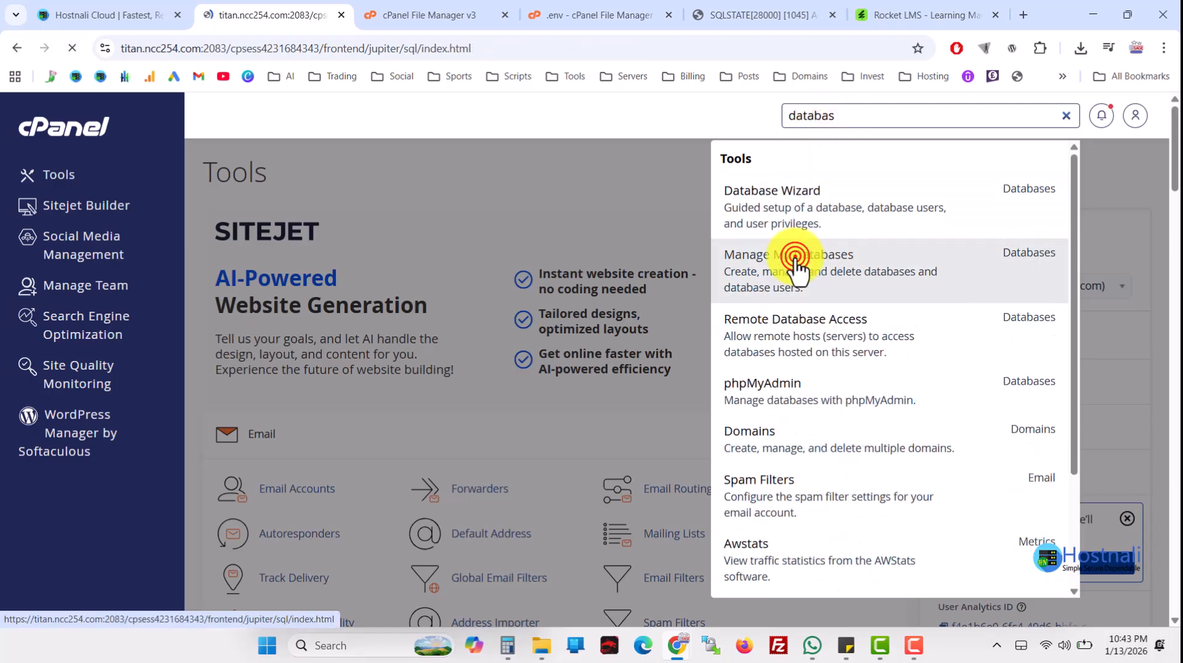
pyautogui.scroll(-7, 483, 331)
pyautogui.moveTo(286, 271); pyautogui.dragTo(210, 273)
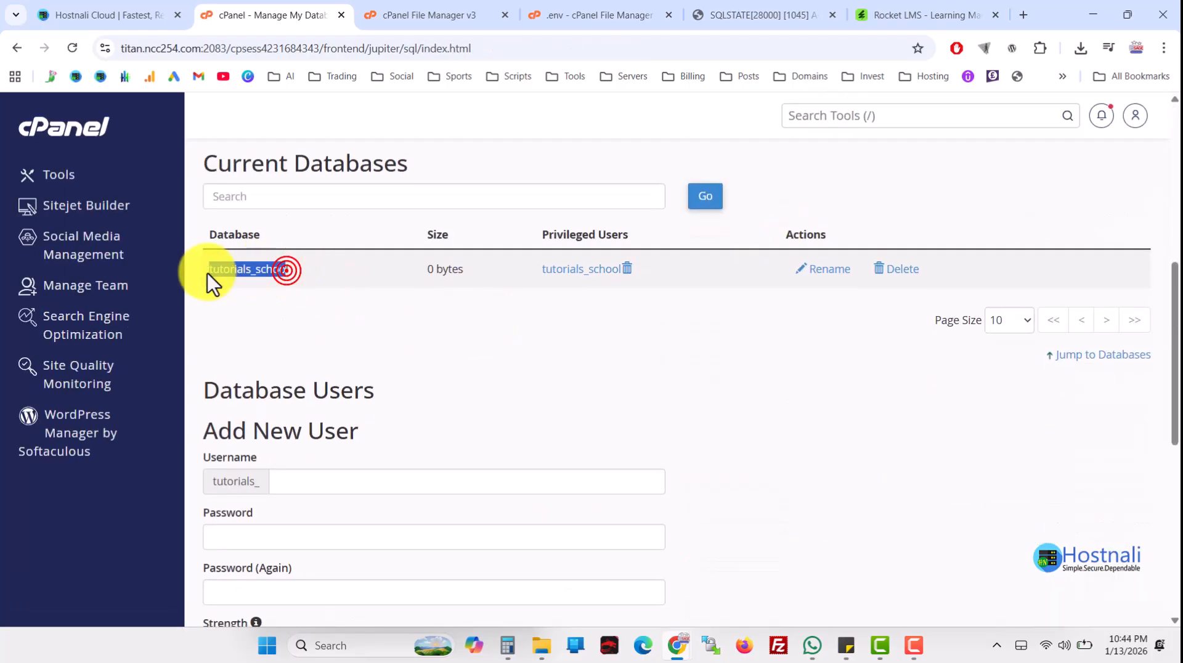
pyautogui.rightClick(208, 273)
pyautogui.click(259, 297)
# - Set both DB_DATABASE and DB_USERNAME to tutorials_school in the .env file
pyautogui.click(594, 12)
pyautogui.click(129, 317)
pyautogui.hotkey('ctrl', 'v')
pyautogui.click(114, 327)
pyautogui.hotkey('ctrl', 'v')
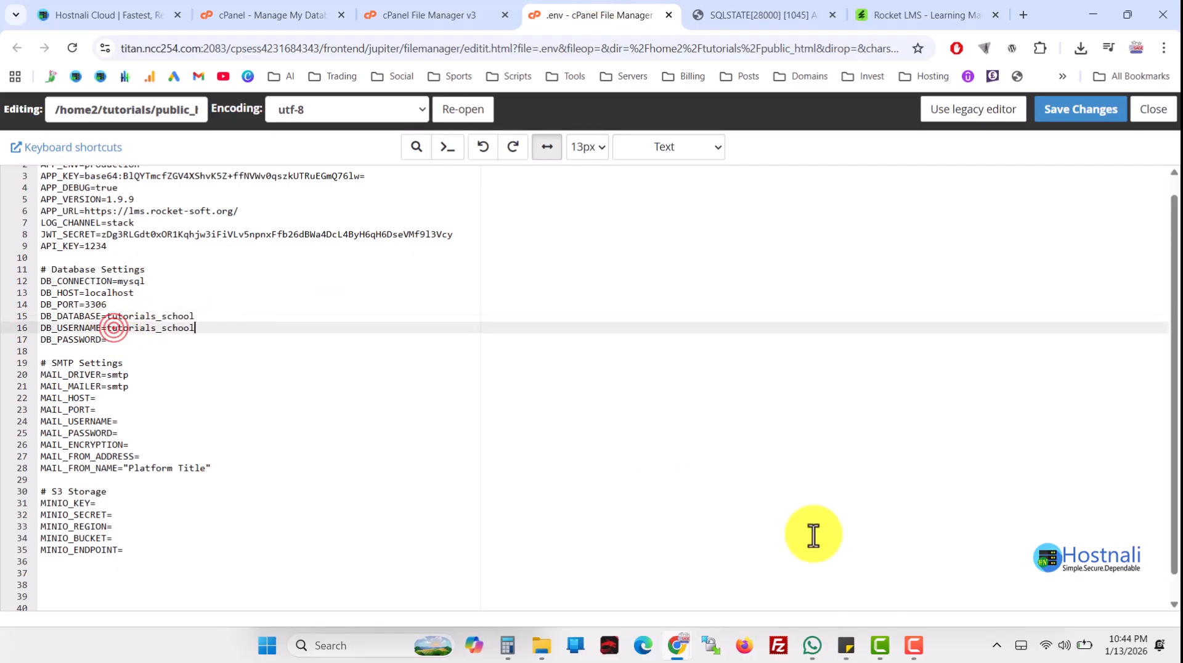
# - Copy the database password from Sticky Notes, paste it as DB_PASSWORD in the .env file and save the changes
pyautogui.click(846, 645)
pyautogui.doubleClick(766, 367)
pyautogui.click(766, 368)
pyautogui.moveTo(724, 367); pyautogui.dragTo(824, 365)
pyautogui.rightClick(752, 375)
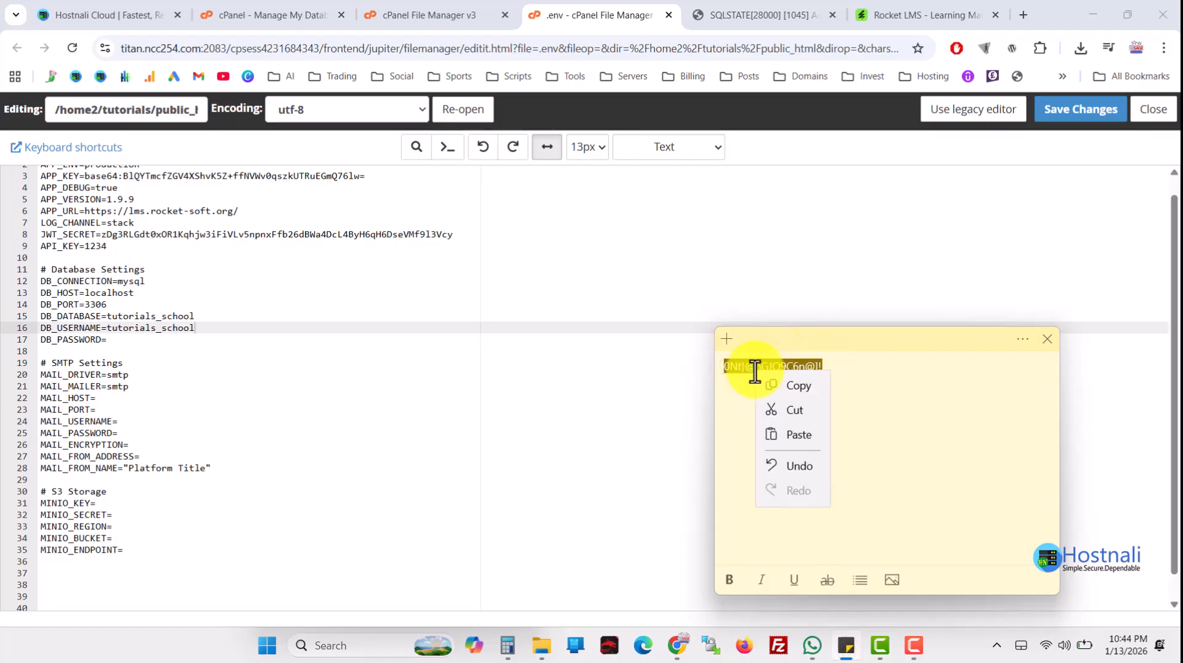
pyautogui.click(798, 386)
pyautogui.click(129, 339)
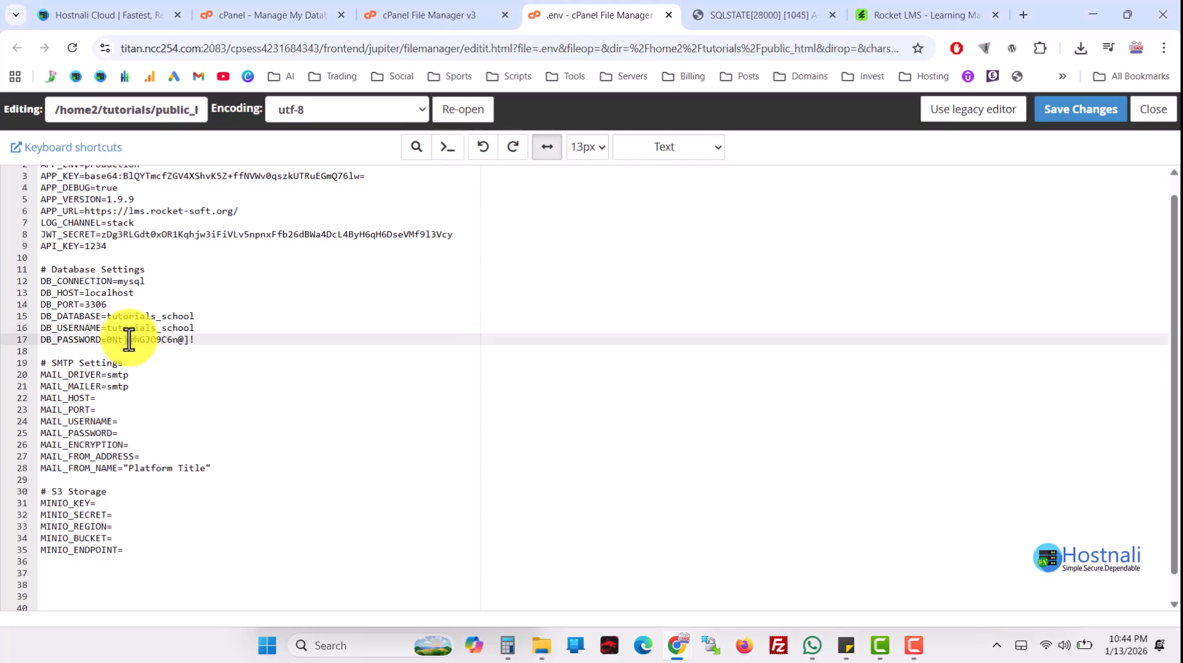
pyautogui.click(1082, 111)
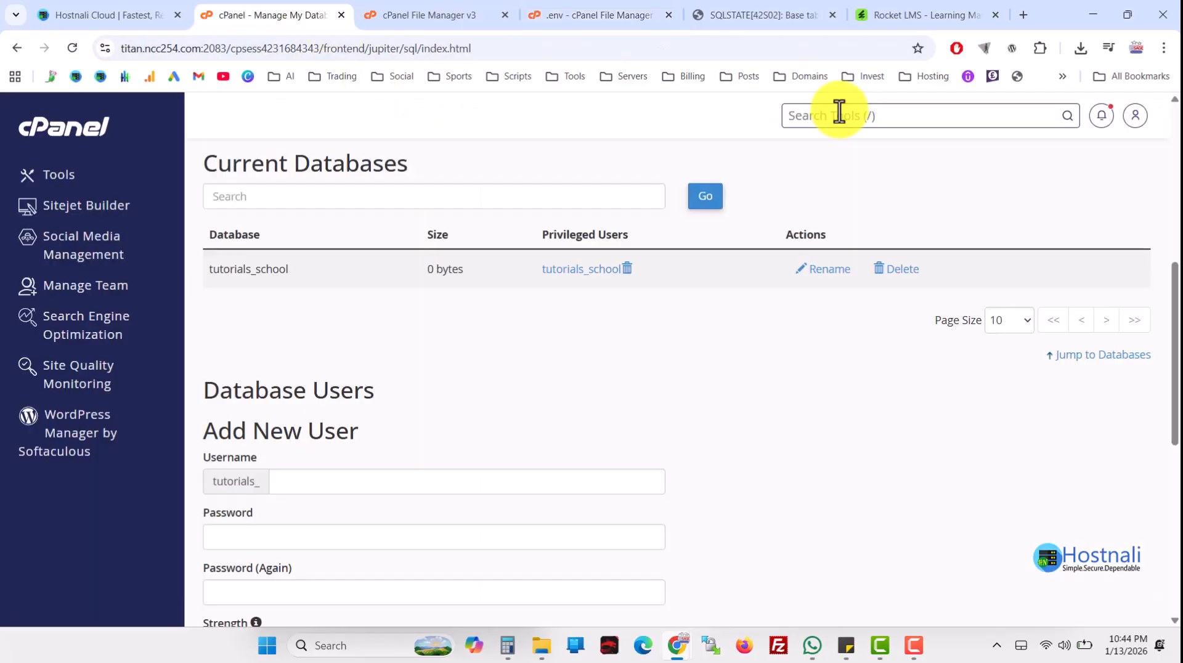
# - Search the cPanel tools for "php", launch phpMyAdmin and open the import page of the tutorials_school database
pyautogui.click(837, 114)
pyautogui.write('php')
pyautogui.click(759, 351)
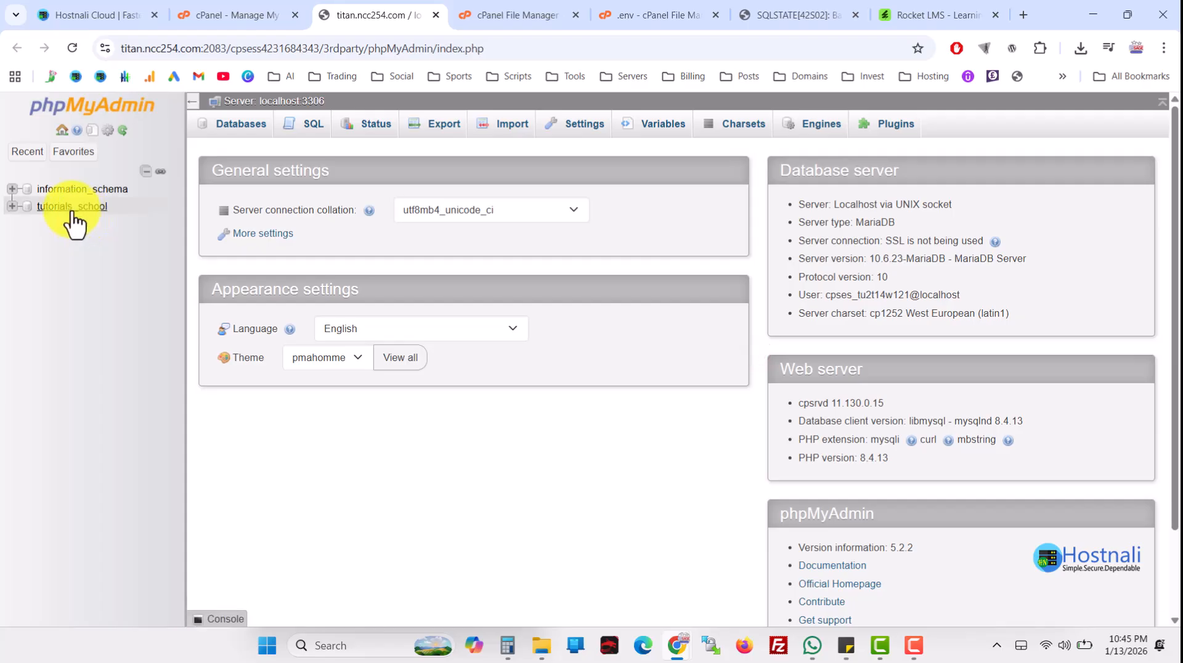
pyautogui.click(71, 208)
pyautogui.click(544, 127)
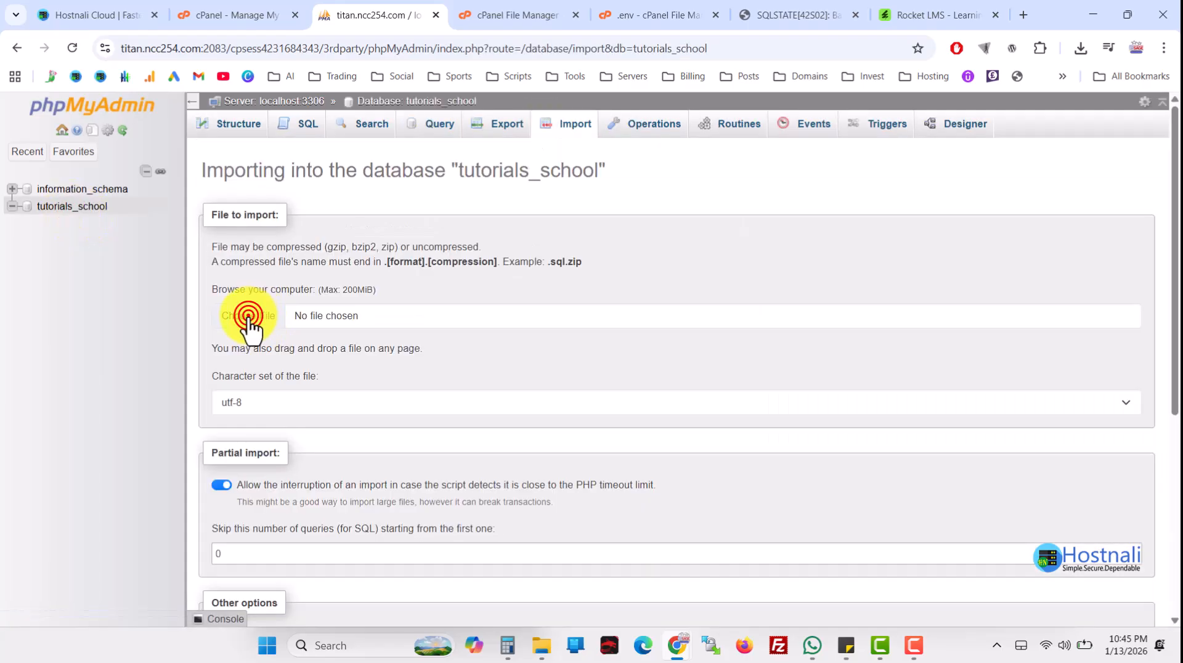
# - Import demo_db.sql from the Downloads folder into the tutorials_school database
pyautogui.click(249, 327)
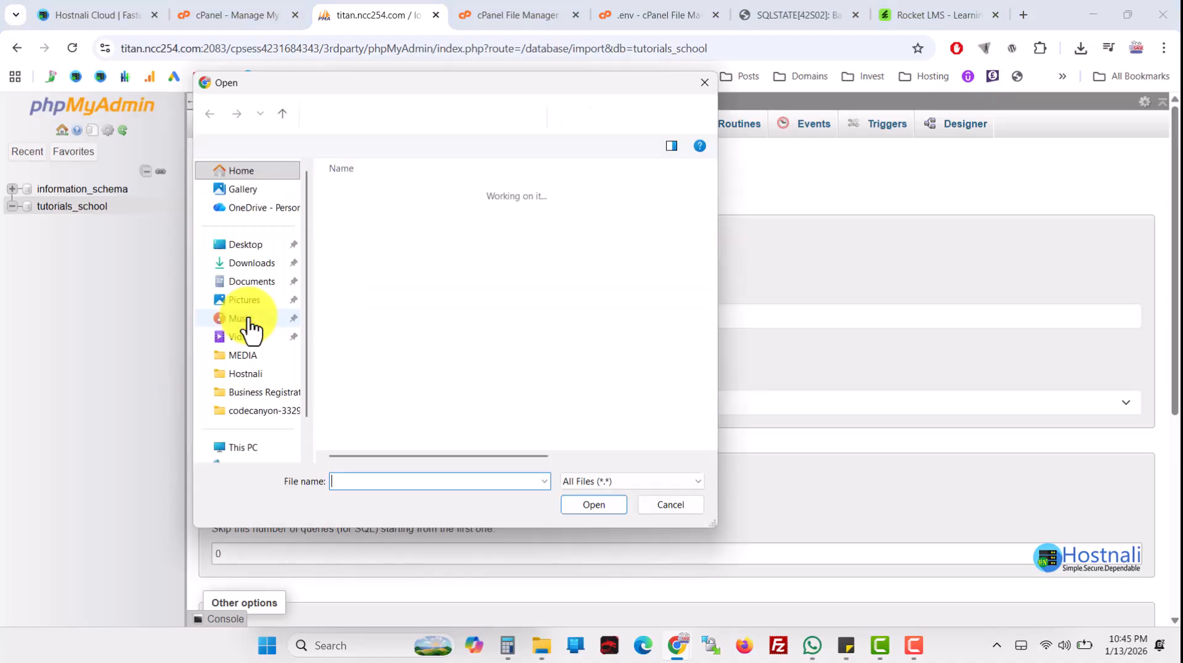
pyautogui.click(387, 244)
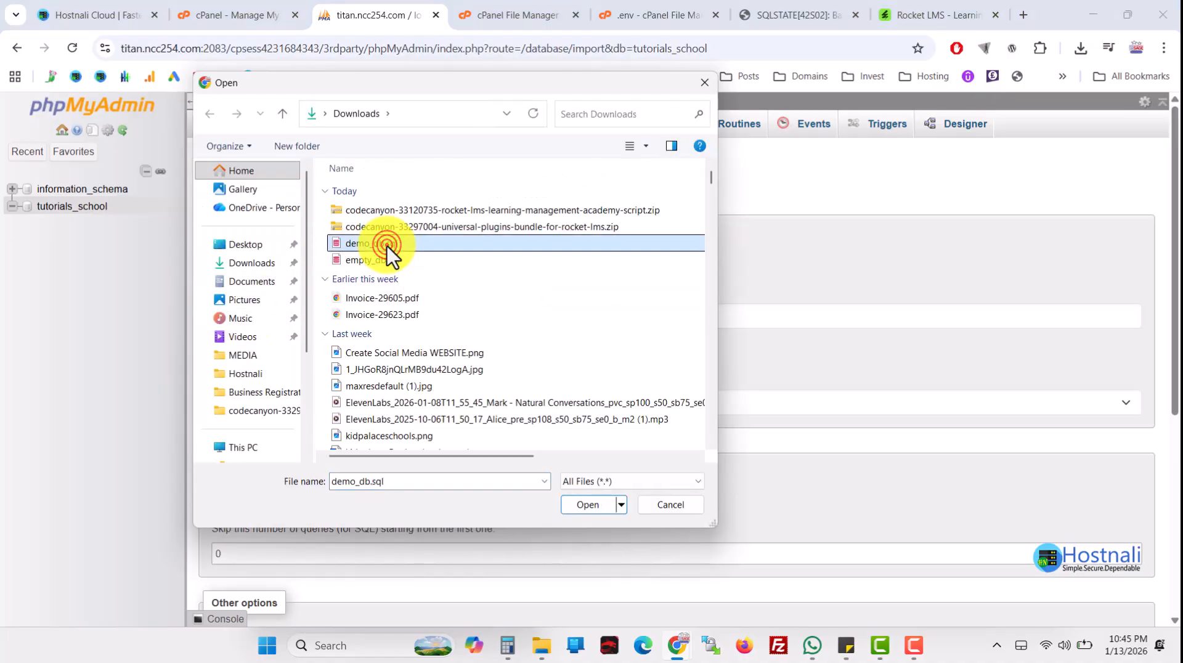
pyautogui.click(595, 506)
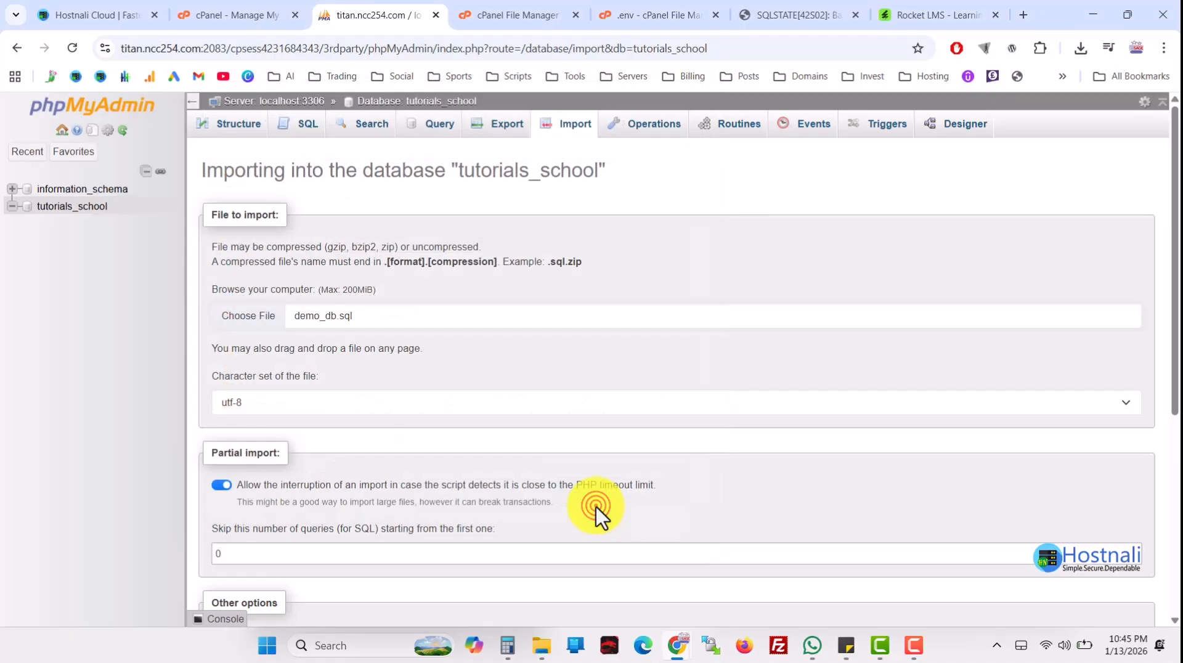
pyautogui.scroll(-5, 394, 420)
pyautogui.click(220, 576)
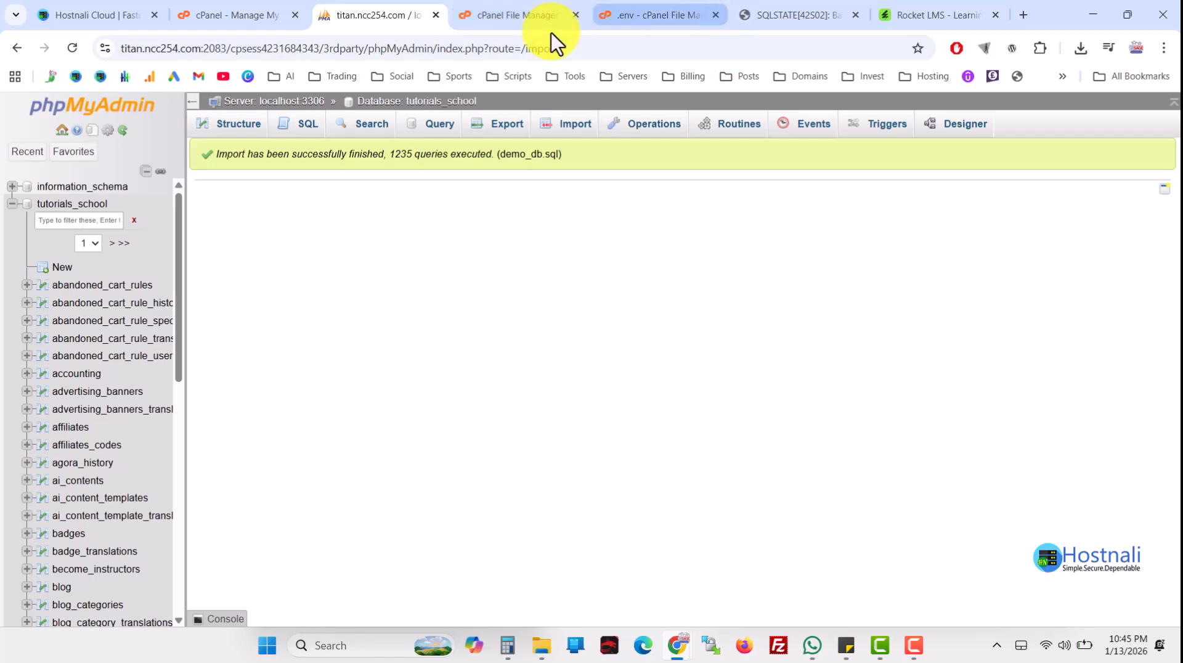
# - Load the site at tutorials.hostnali.com and look through the Rocket LMS homepage
pyautogui.click(793, 19)
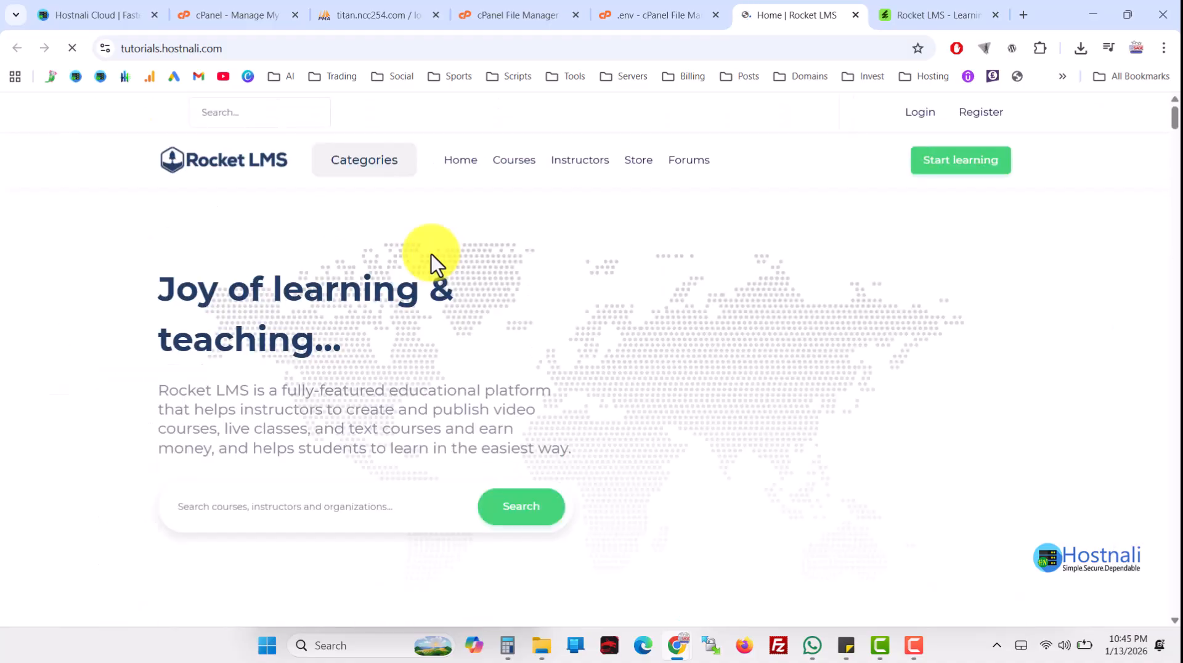
pyautogui.scroll(-10, 346, 302)
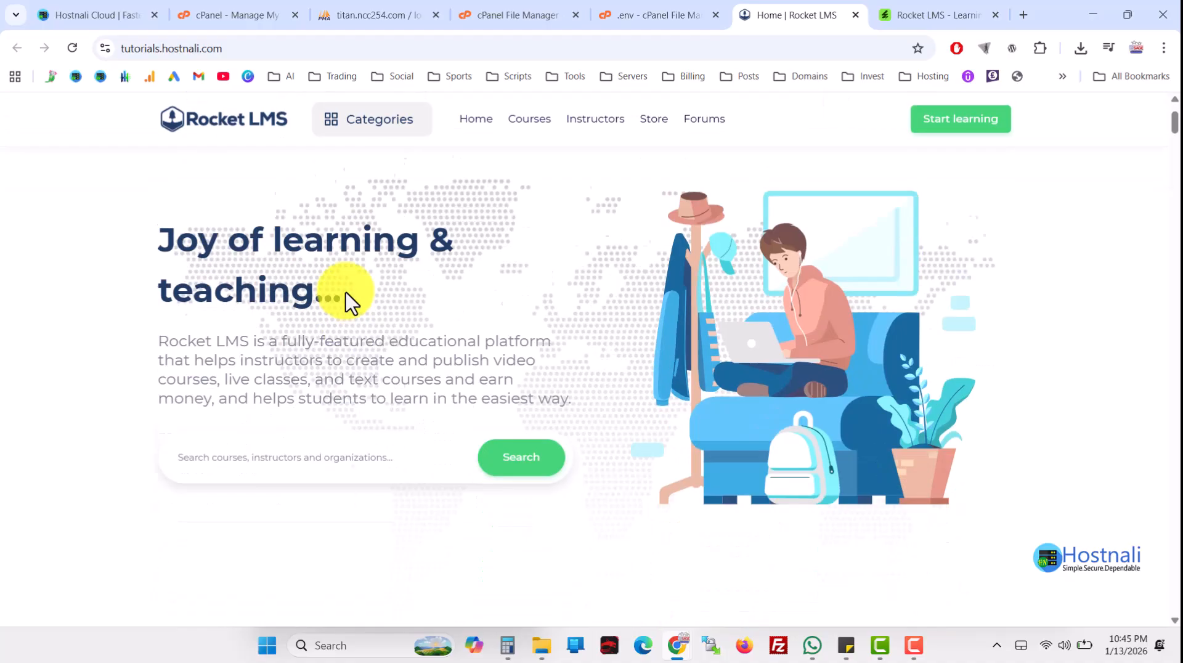
pyautogui.scroll(-20, 346, 296)
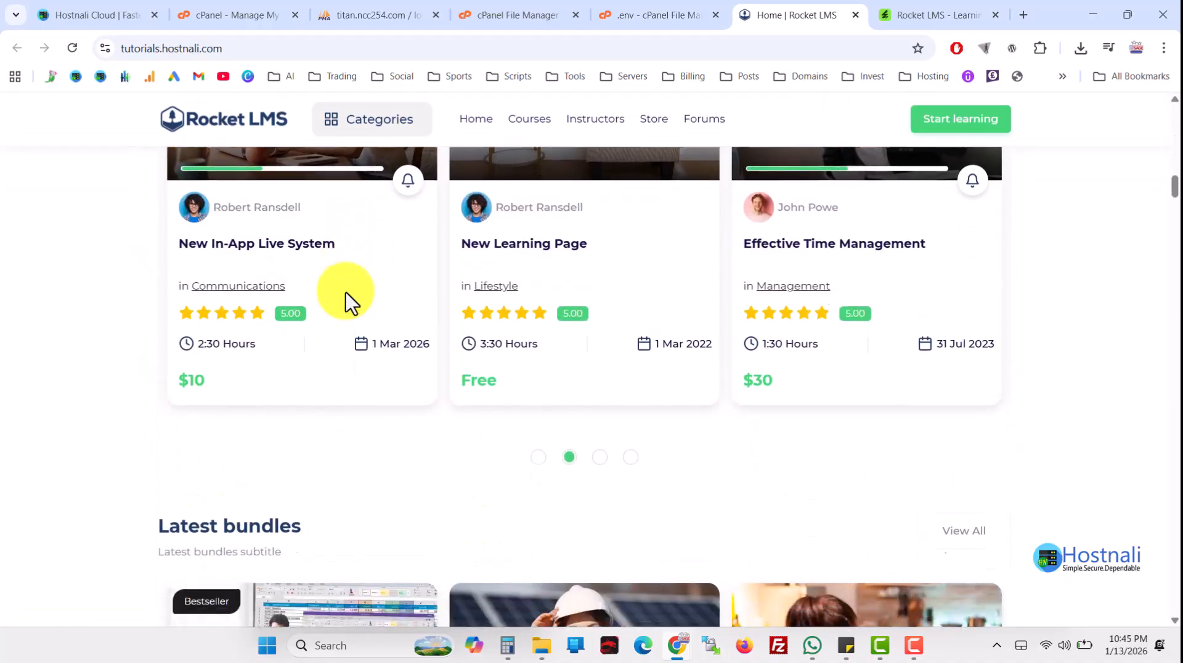
# - Review the Newest Courses section of the Rocket LMS homepage
pyautogui.scroll(15, 346, 293)
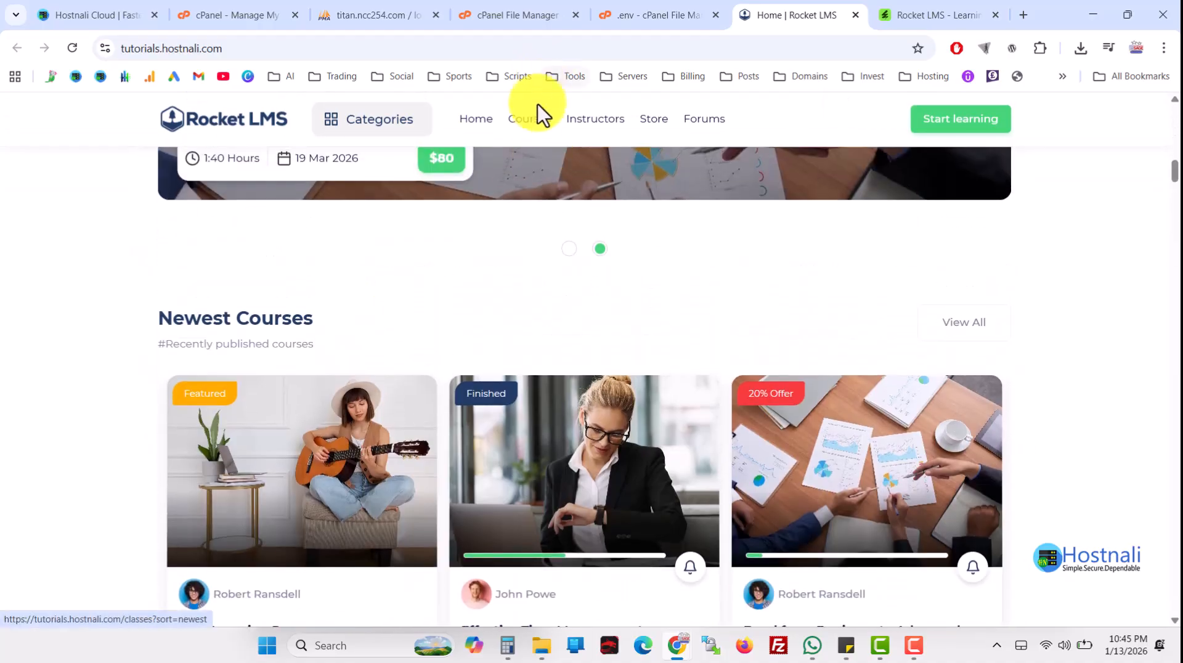
pyautogui.scroll(-8, 527, 333)
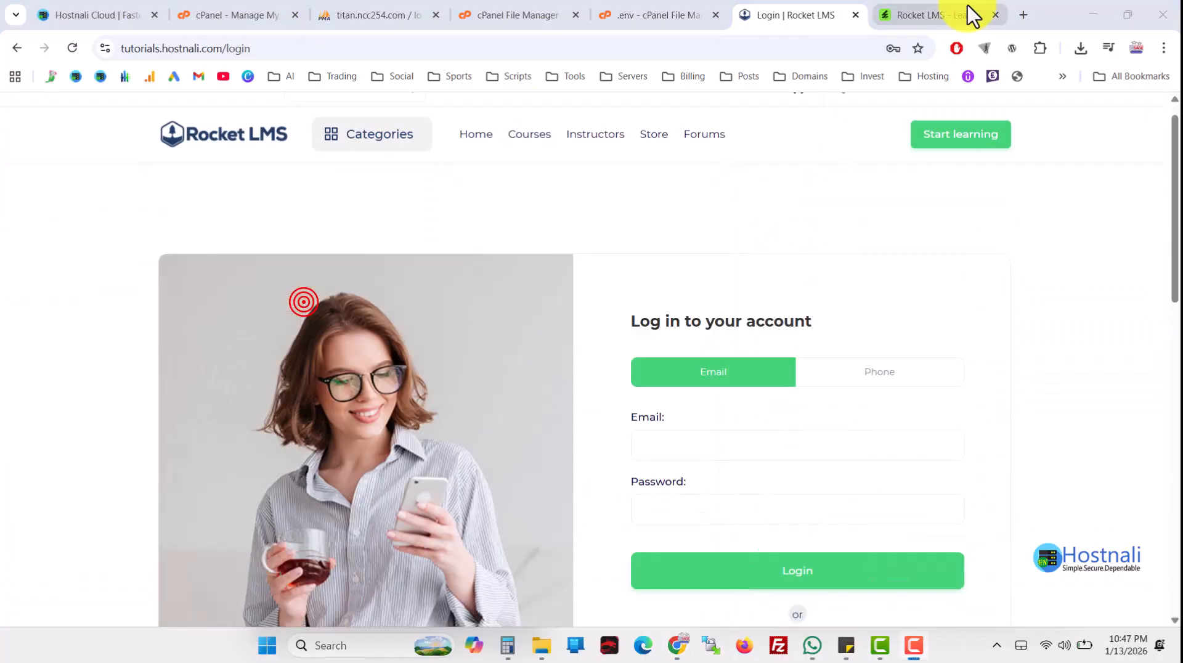
# - Consult the demo section of the Rocket LMS item page on CodeCanyon for access to the demo
pyautogui.click(969, 13)
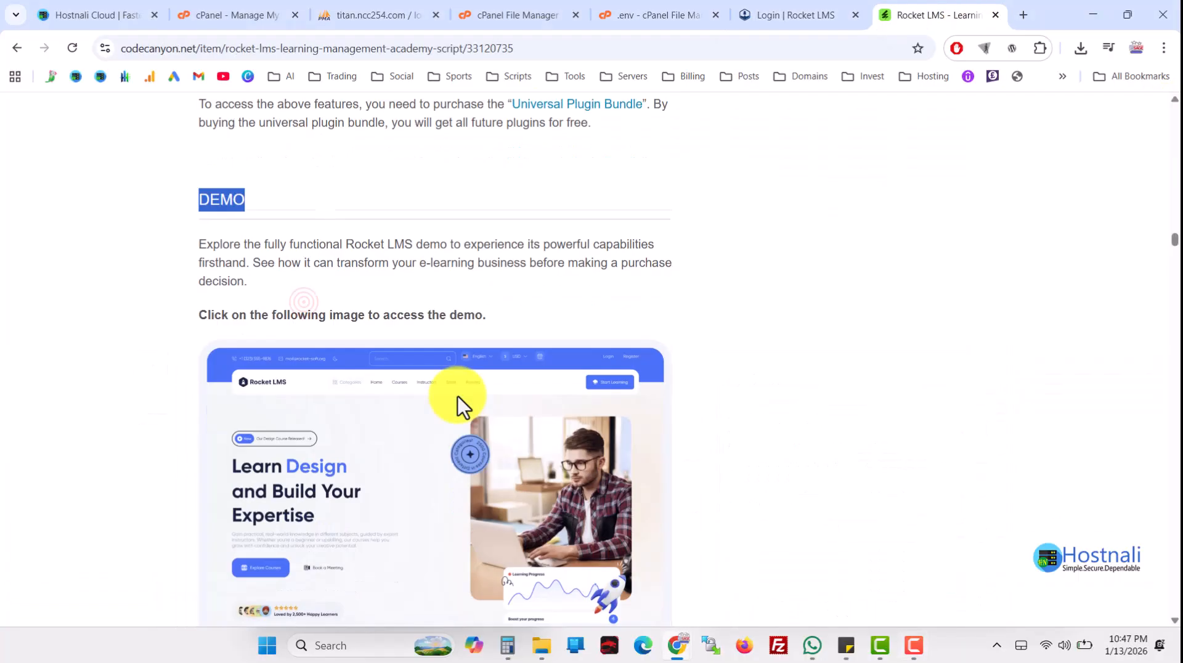
pyautogui.scroll(-6, 457, 397)
pyautogui.scroll(-1, 457, 397)
pyautogui.rightClick(297, 331)
pyautogui.click(378, 453)
# - Return to the installed Rocket LMS site and load its admin login page at tutorials.hostnali.com/admin
pyautogui.click(792, 12)
pyautogui.click(285, 42)
pyautogui.write('/admin')
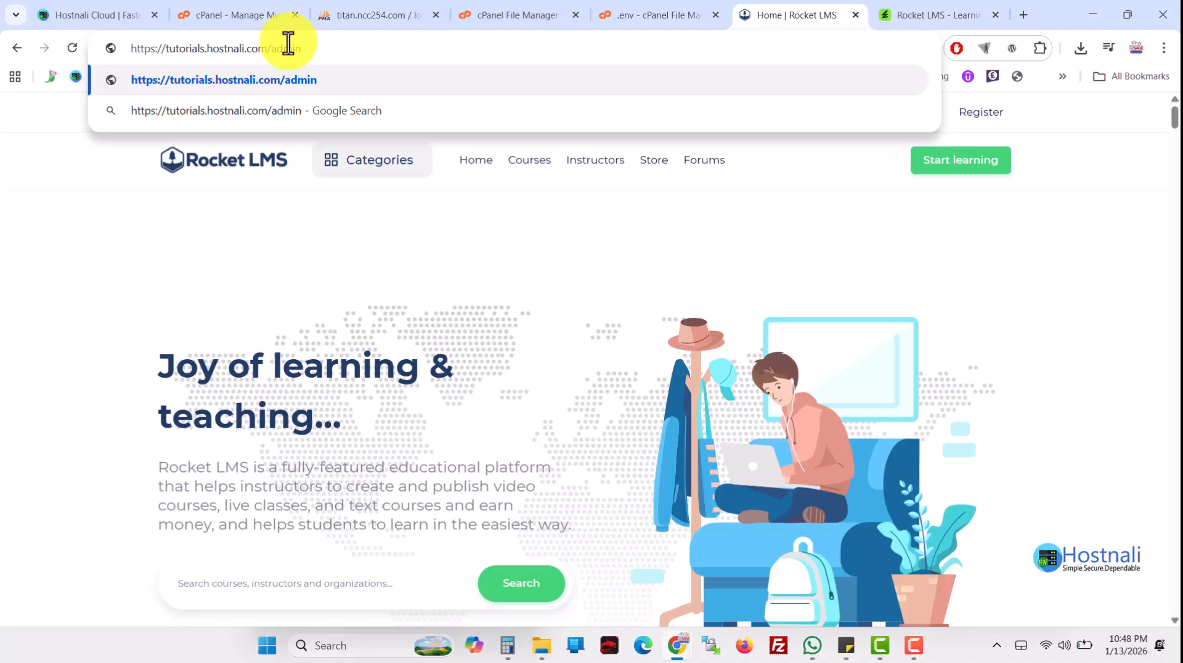
pyautogui.press('Return')
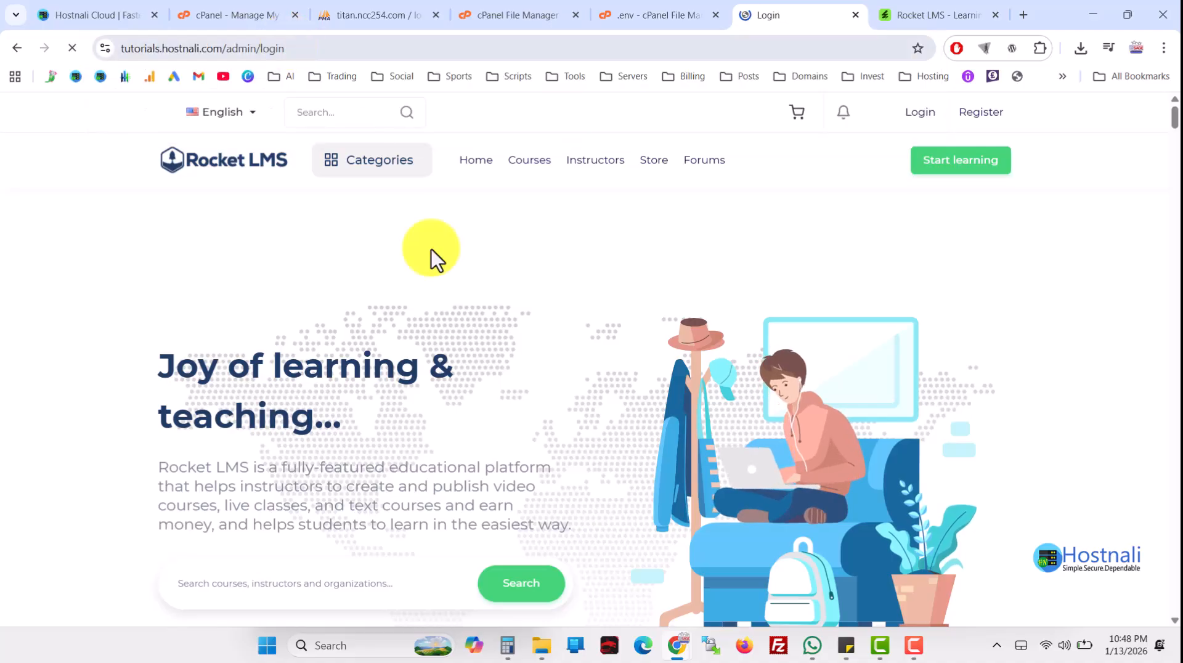
# - Log in to the Rocket LMS admin panel with the demo admin e-mail and password, and dismiss the browser's password prompts
pyautogui.click(151, 293)
pyautogui.write('admin@demo.com')
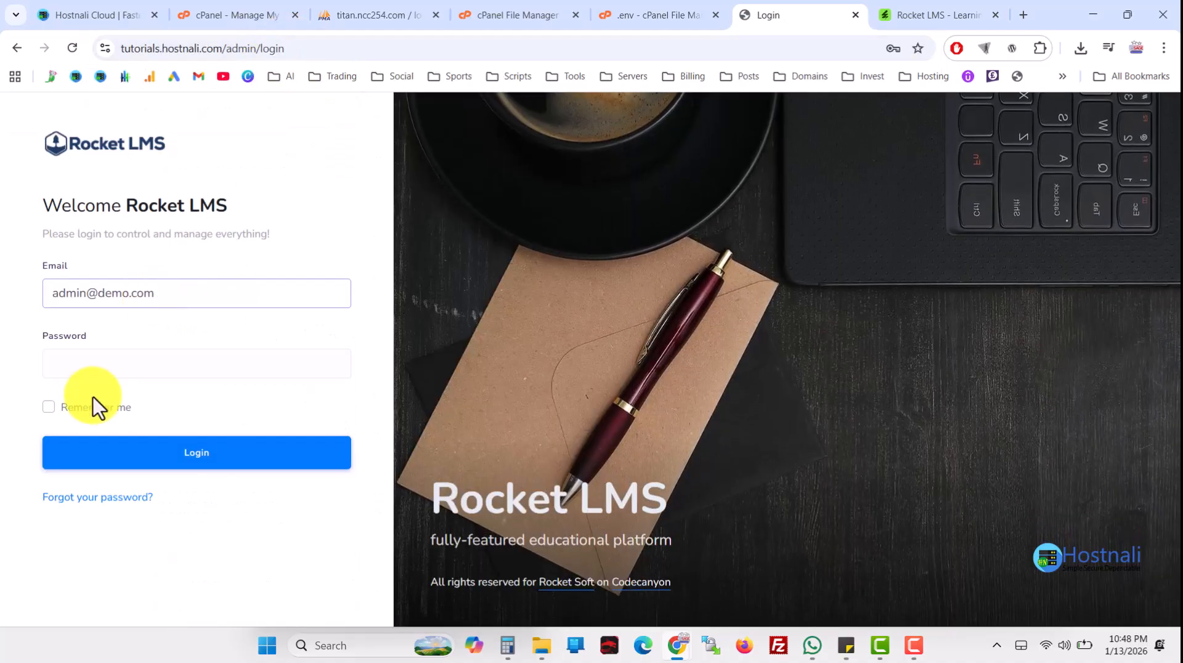
pyautogui.click(70, 361)
pyautogui.click(87, 450)
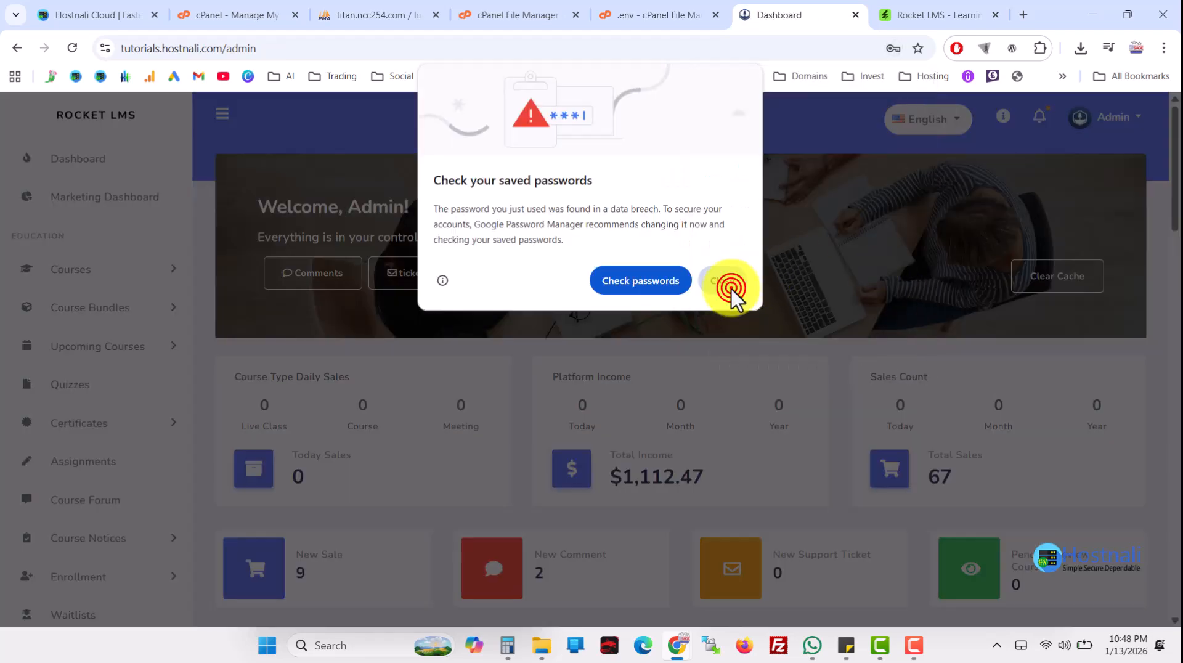
pyautogui.click(731, 288)
pyautogui.click(898, 284)
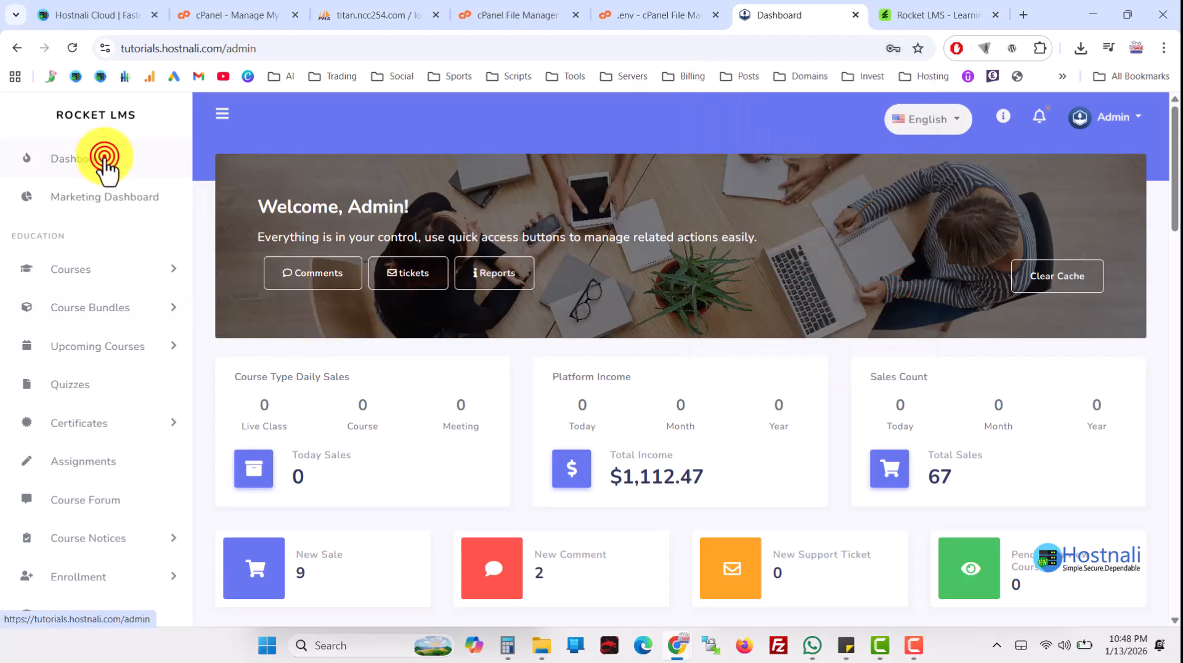
# - Open the Courses list in the admin panel and look through the available management sections
pyautogui.click(94, 270)
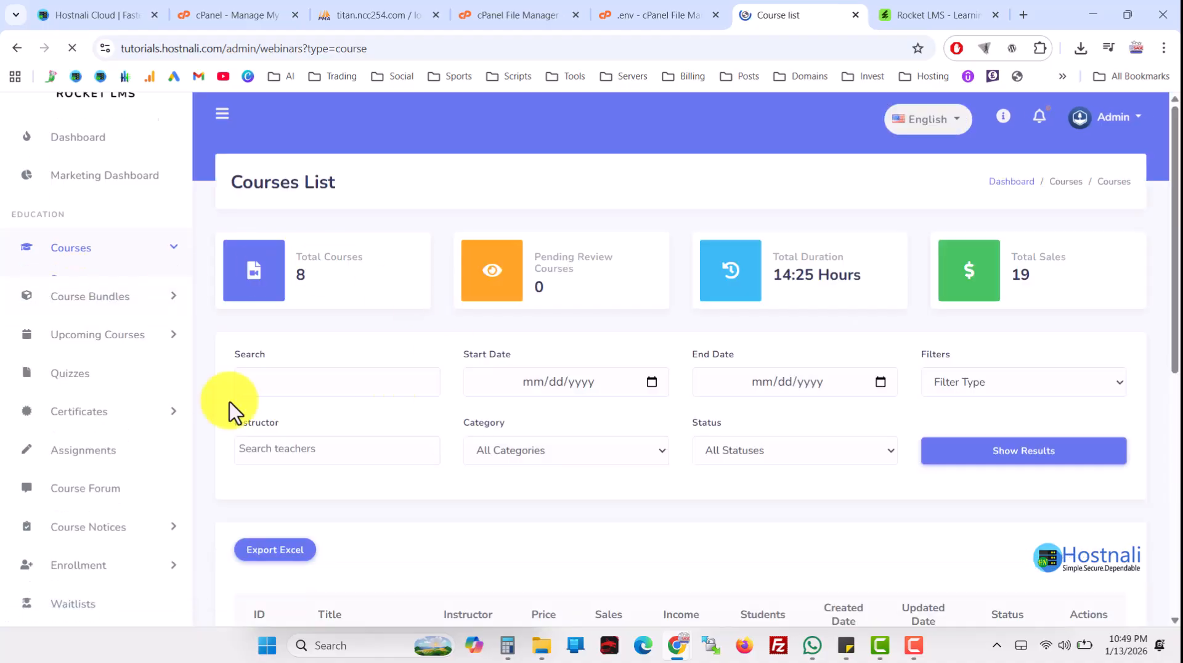
pyautogui.scroll(-7, 79, 426)
pyautogui.scroll(-15, 76, 425)
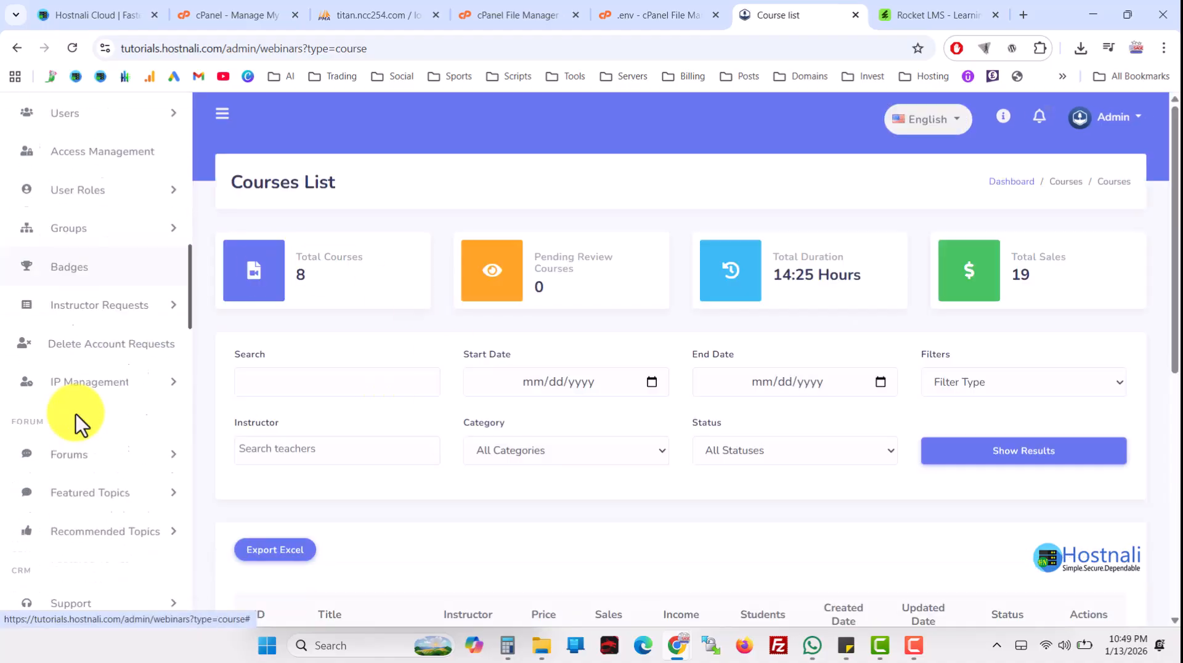
pyautogui.scroll(-15, 77, 425)
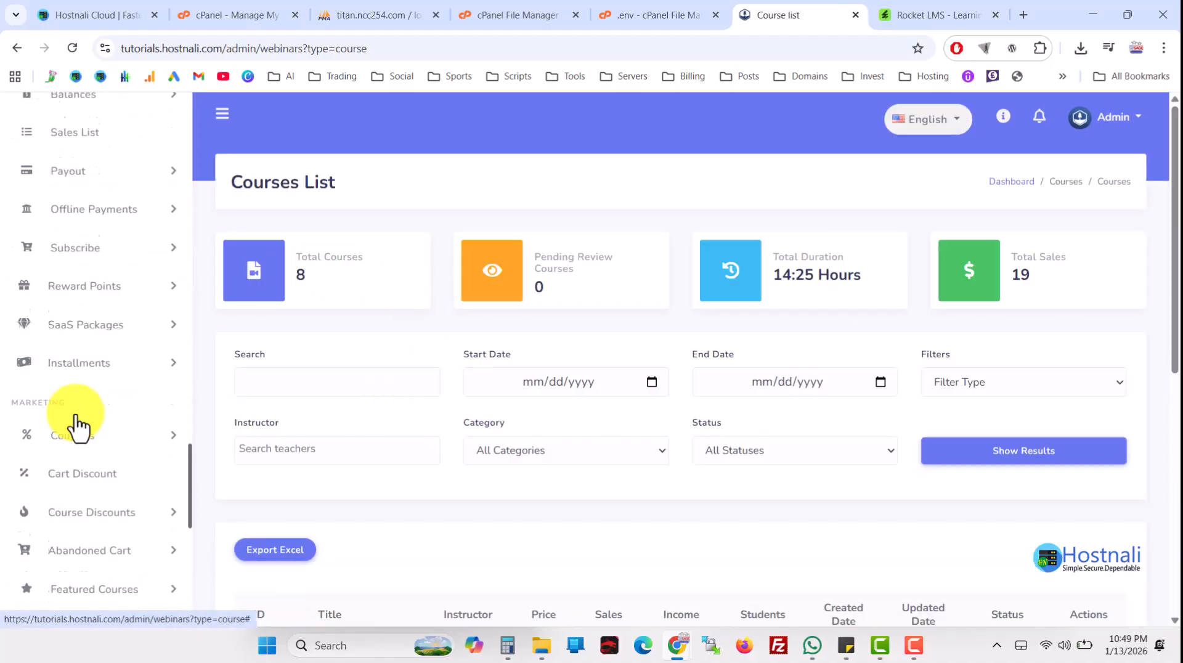
pyautogui.scroll(20, 76, 425)
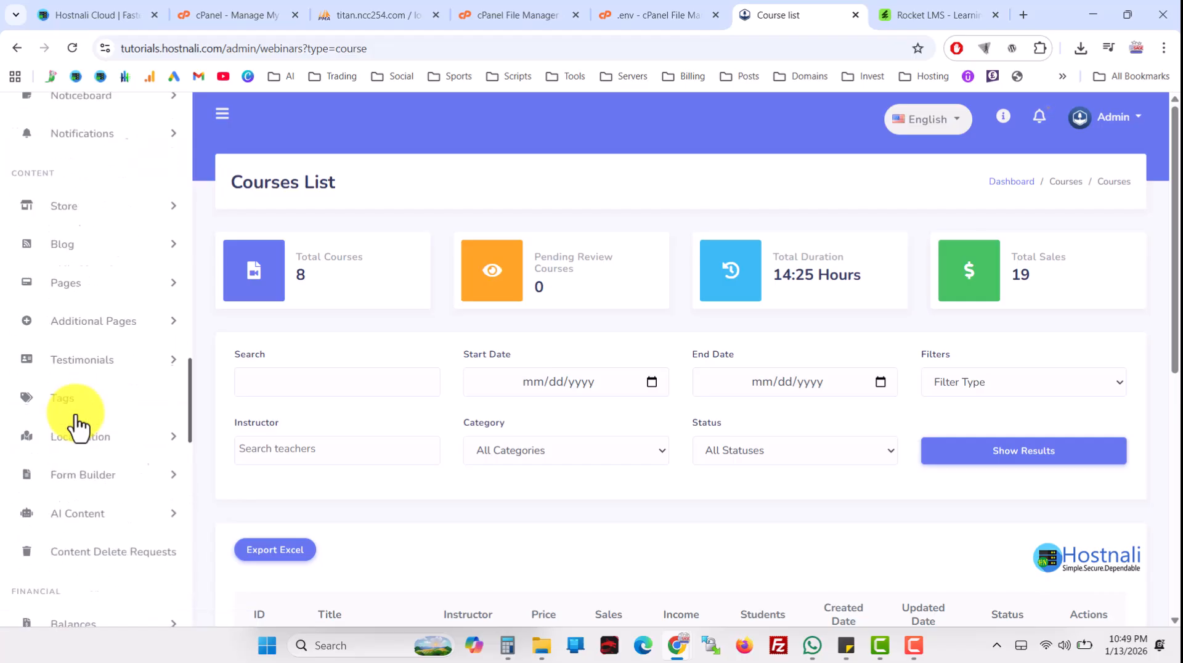
pyautogui.scroll(-1, 76, 425)
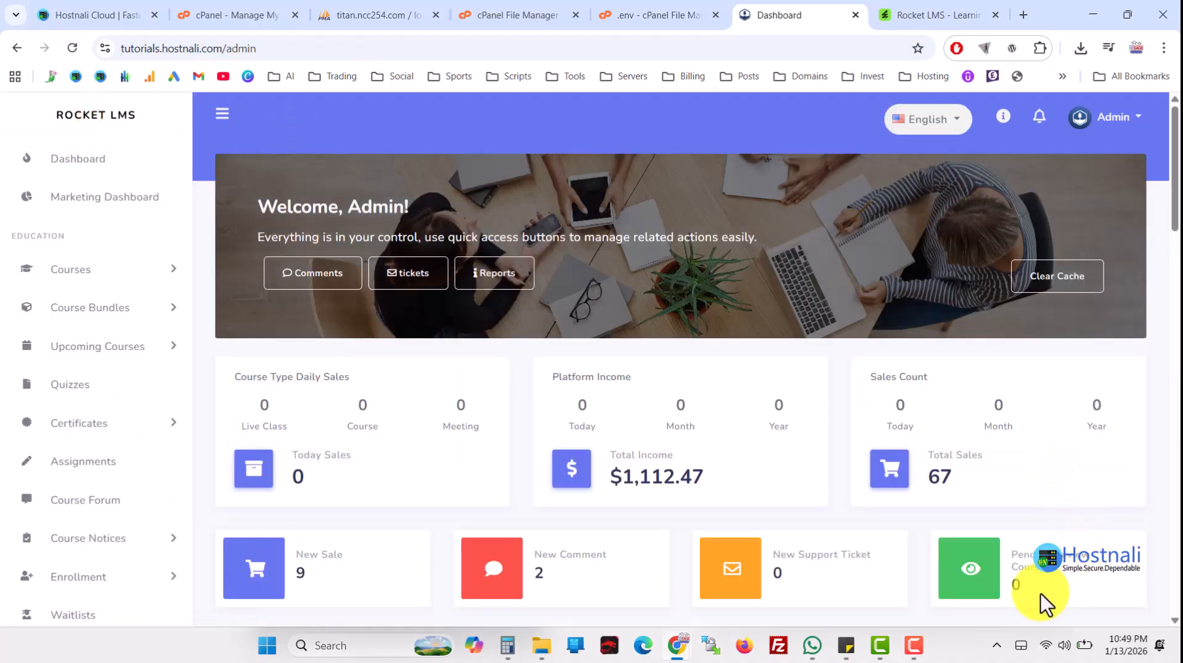
pyautogui.click(1042, 594)
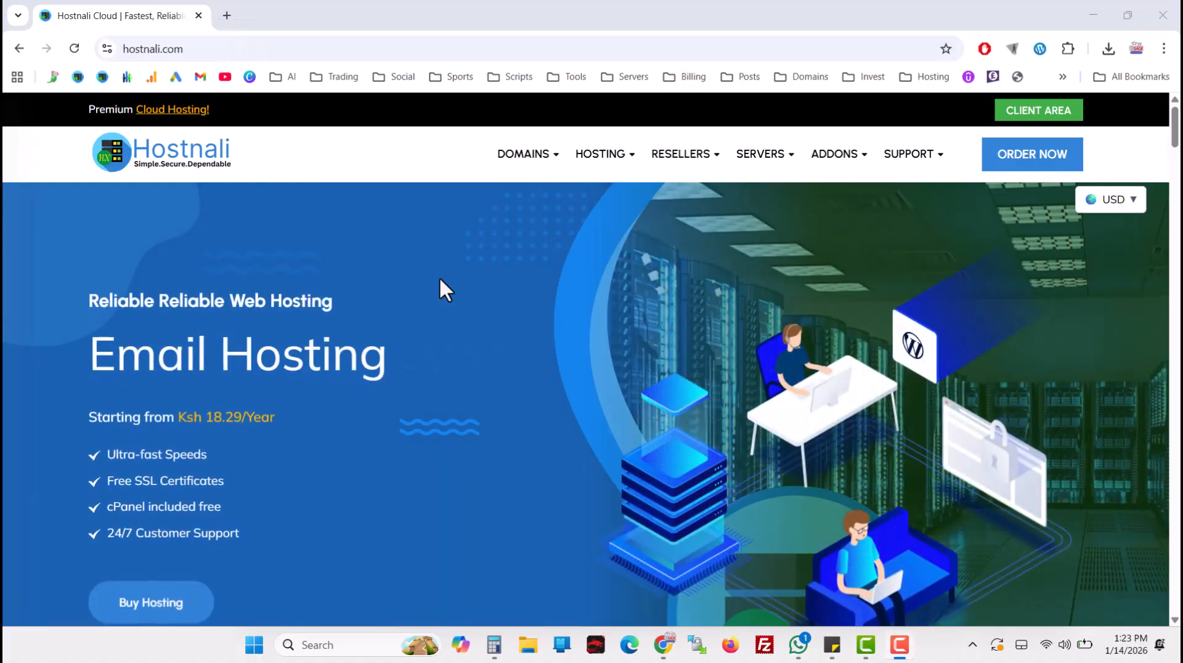
# - Look through the hosting packages on the hostnali.com homepage and view the reseller hosting options
pyautogui.scroll(-5, 441, 280)
pyautogui.scroll(5, 441, 280)
pyautogui.scroll(-6, 441, 280)
pyautogui.scroll(-15, 440, 280)
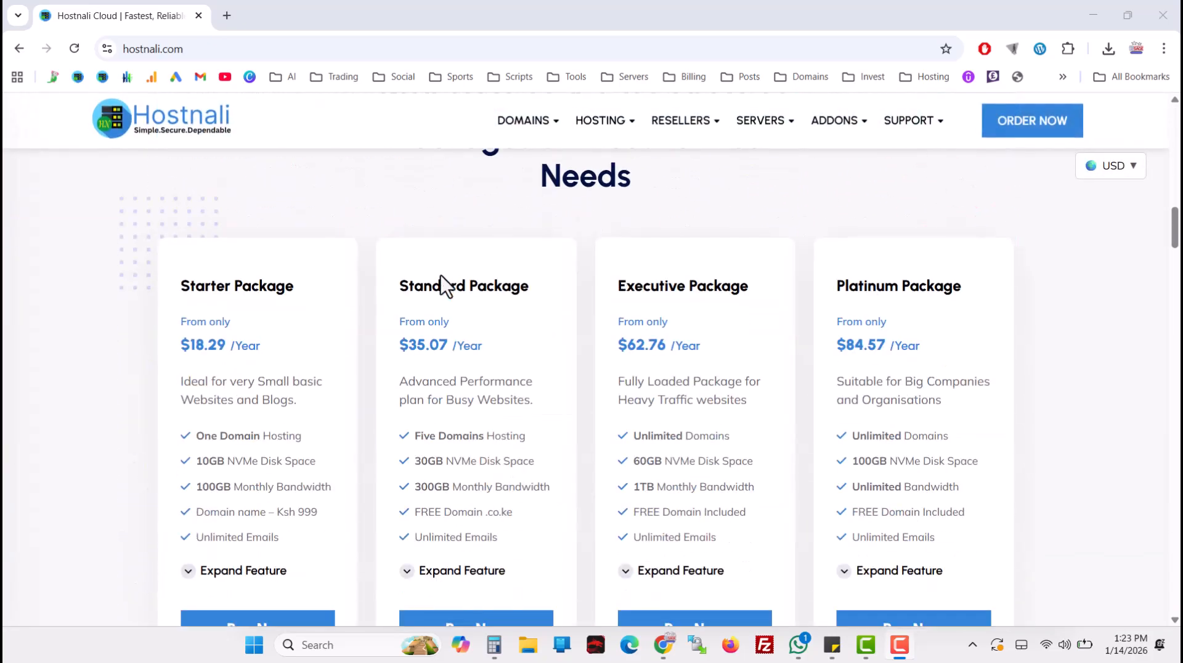
pyautogui.scroll(-3, 451, 271)
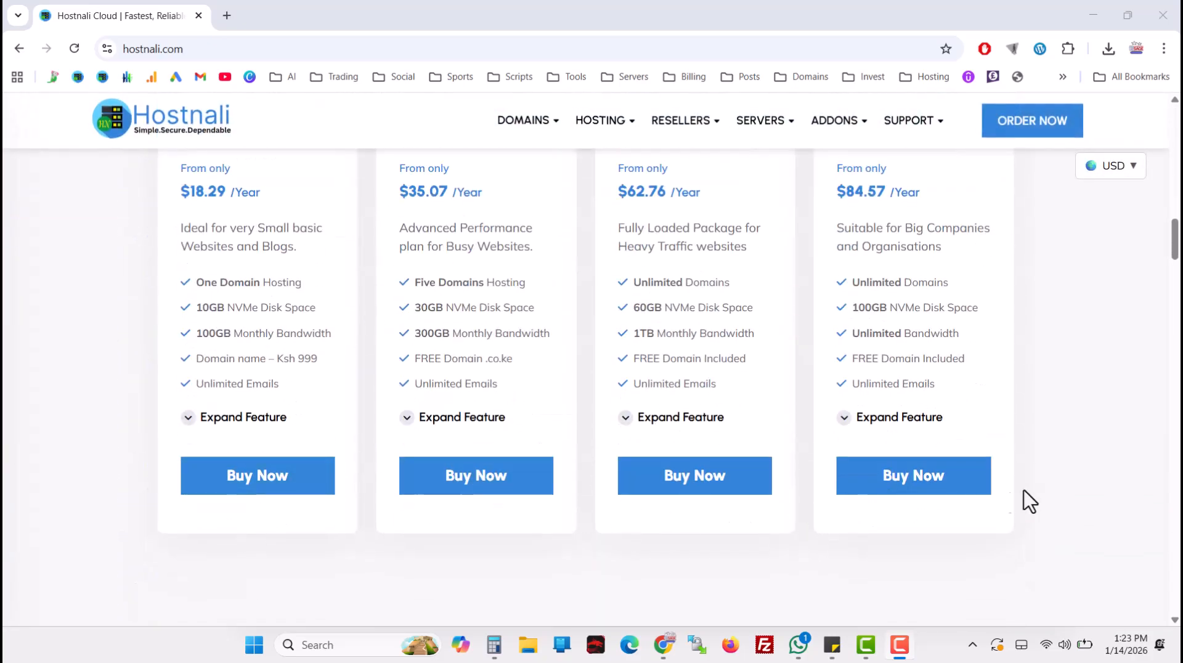
pyautogui.scroll(1, 1047, 493)
pyautogui.scroll(17, 275, 342)
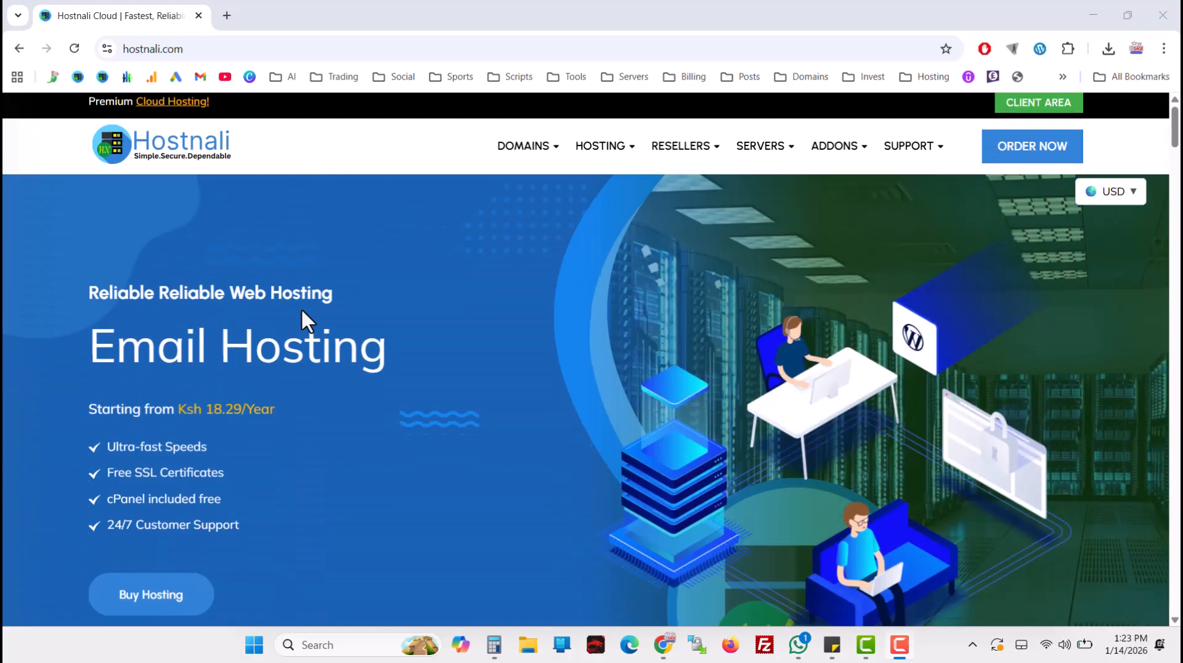
pyautogui.moveTo(731, 164)
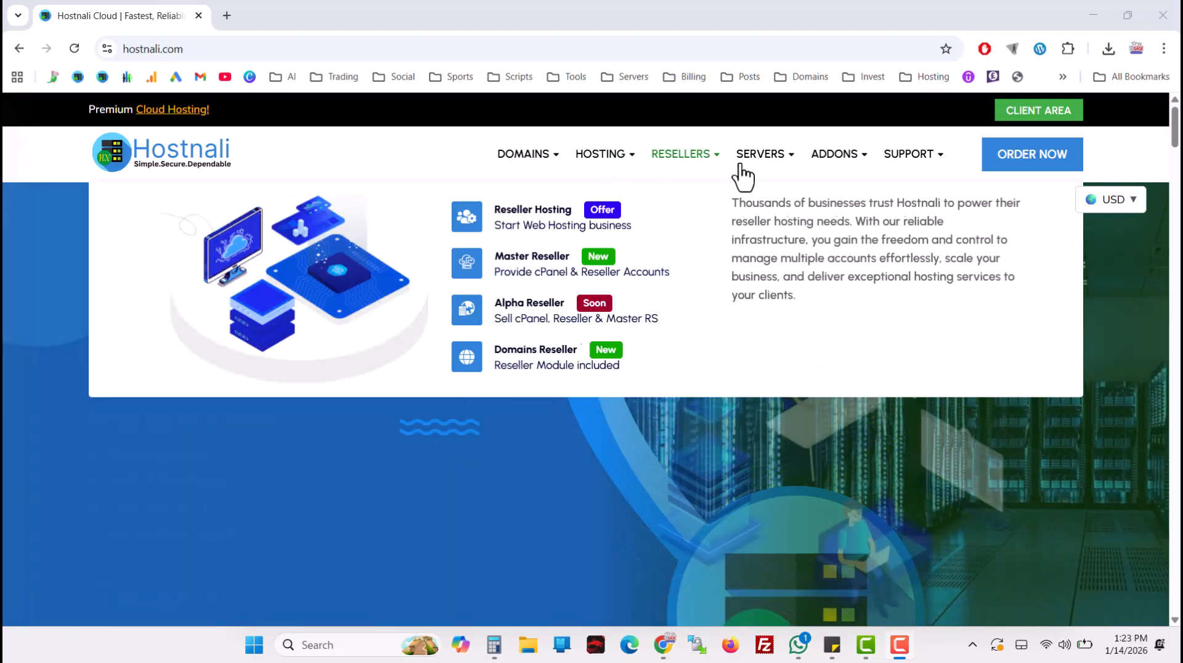